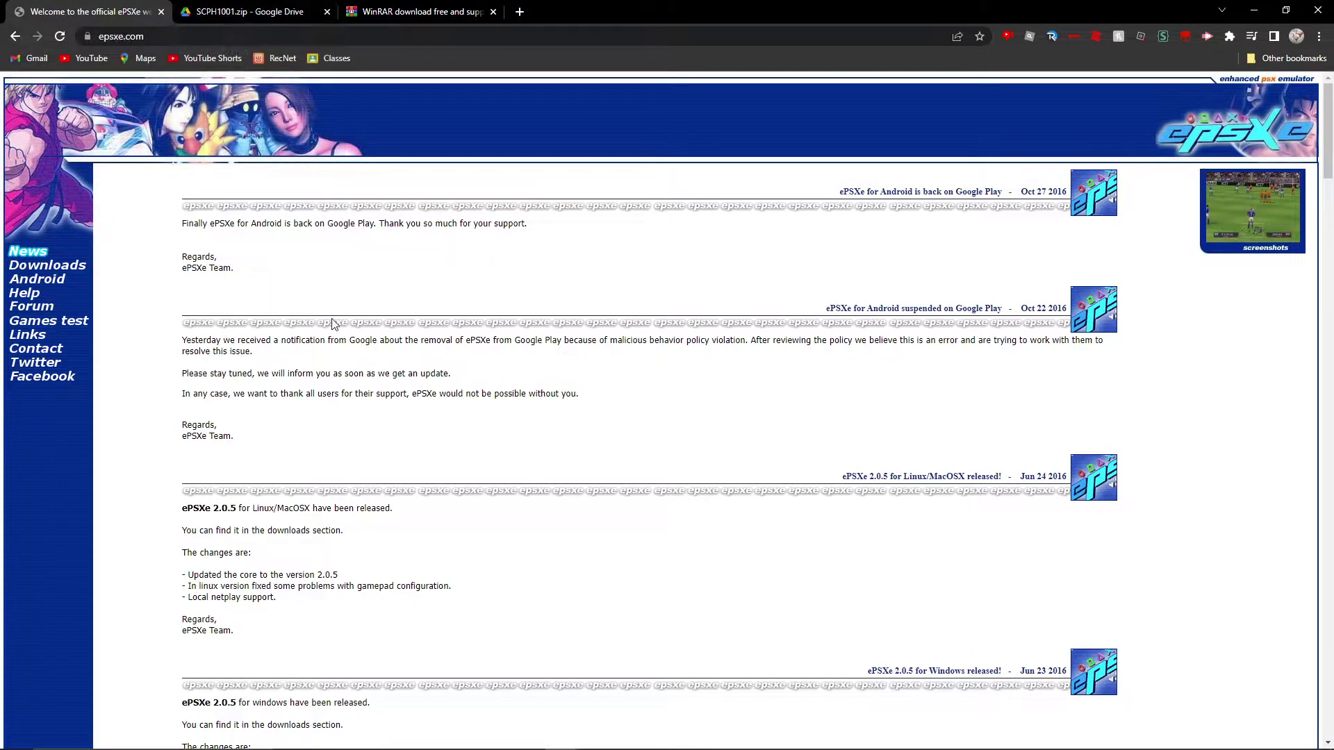
# Step: Go to the ePSXe Downloads page and try the v2.0.5 Windows download link
pyautogui.click(47, 267)
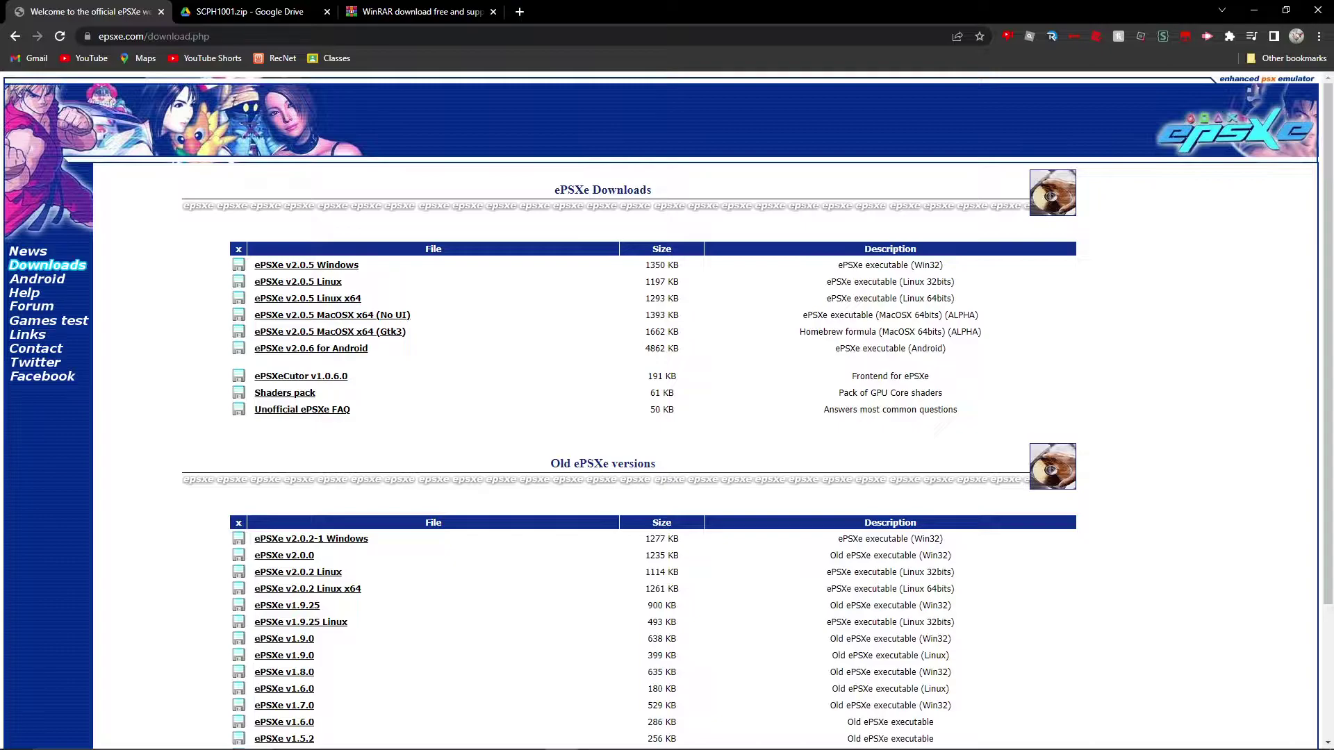
pyautogui.moveTo(62, 747)
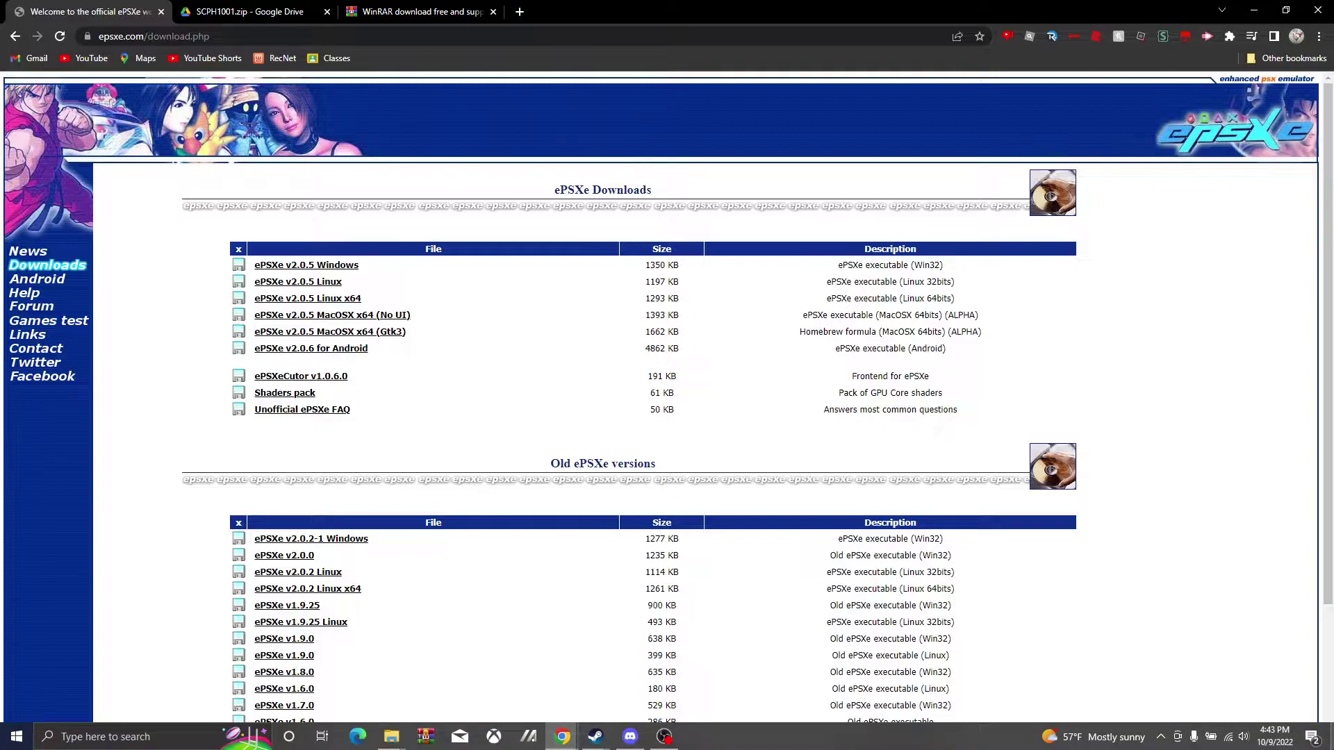
pyautogui.click(333, 271)
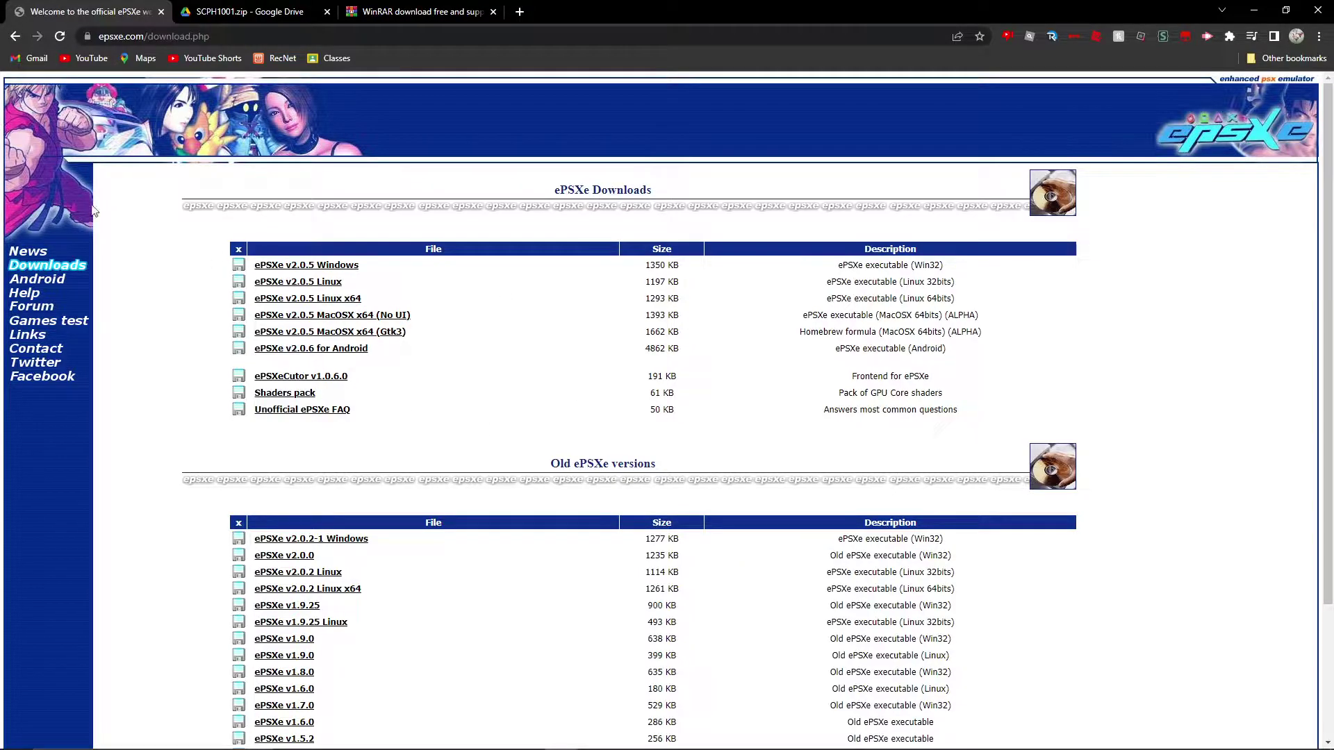
# Step: Save ePSXe205.zip to Downloads through the link's direct file address in the page inspector
pyautogui.rightClick(308, 265)
pyautogui.click(344, 373)
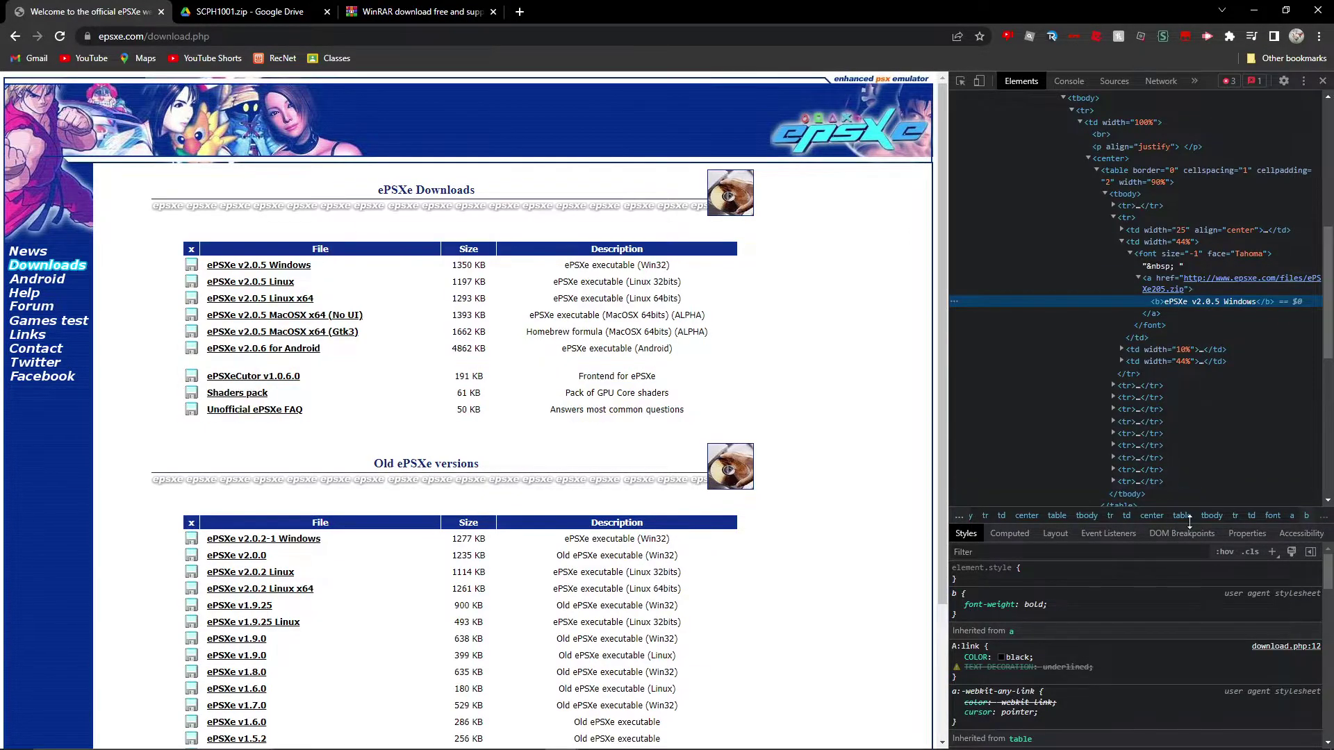
pyautogui.click(1198, 285)
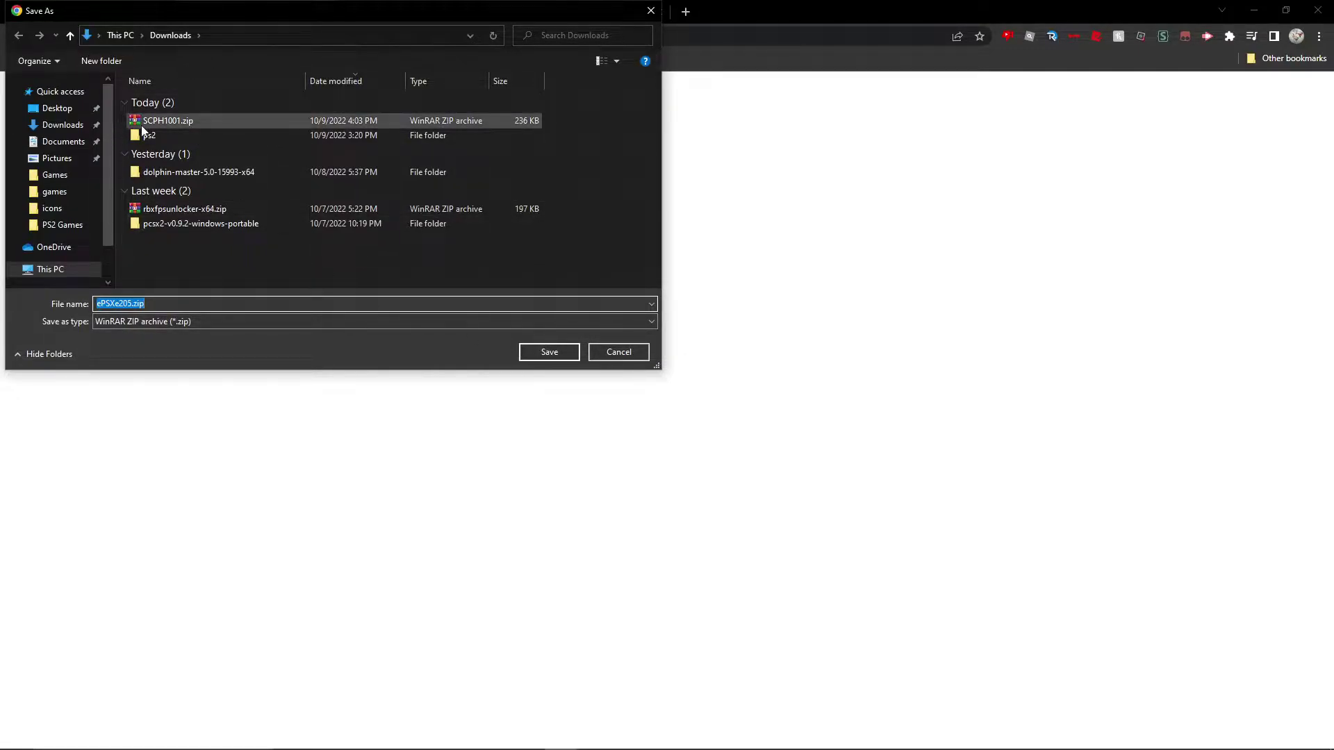
pyautogui.click(549, 352)
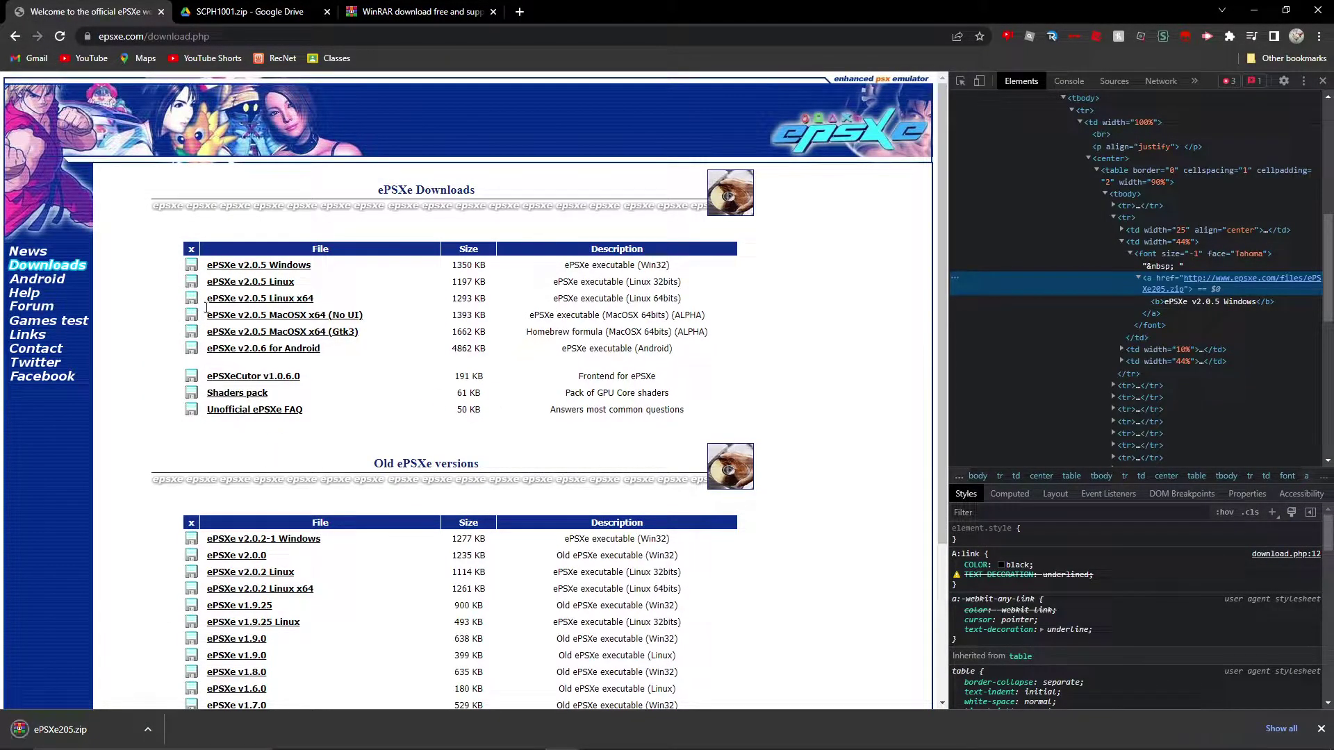
pyautogui.click(455, 5)
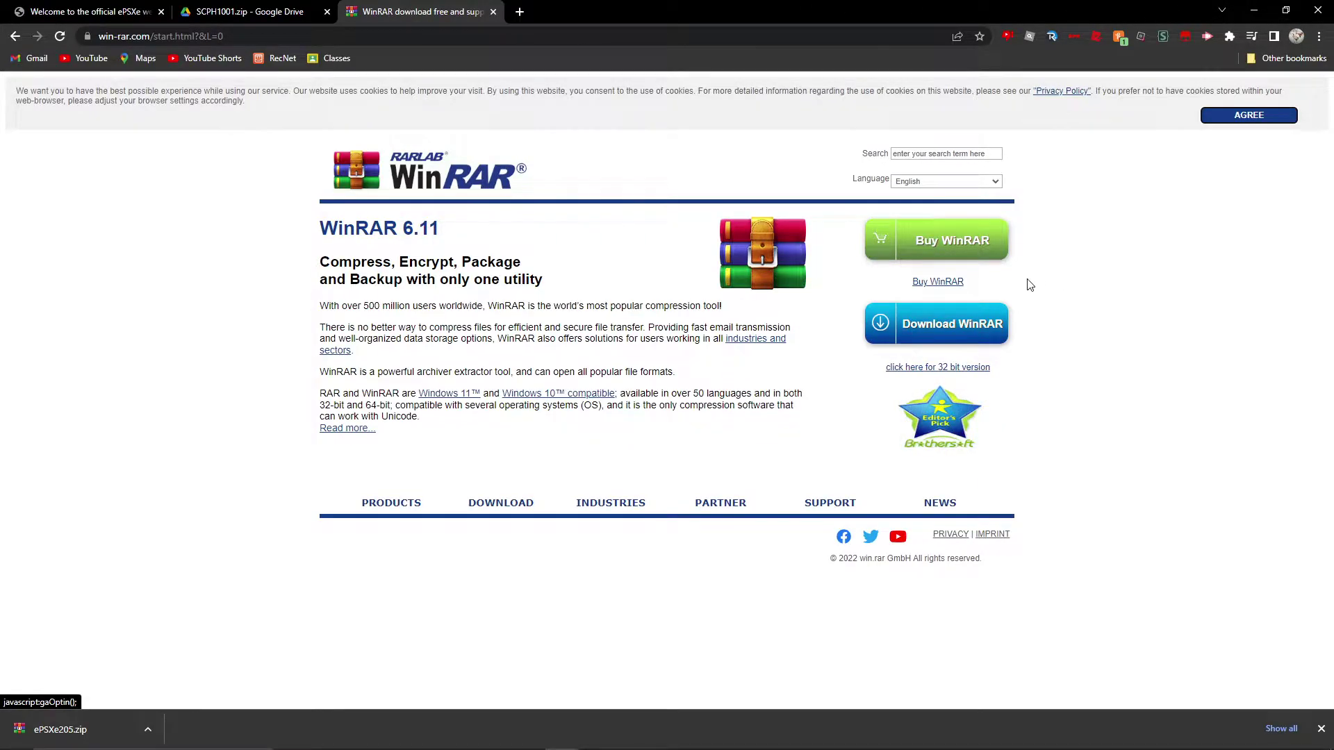
pyautogui.click(973, 342)
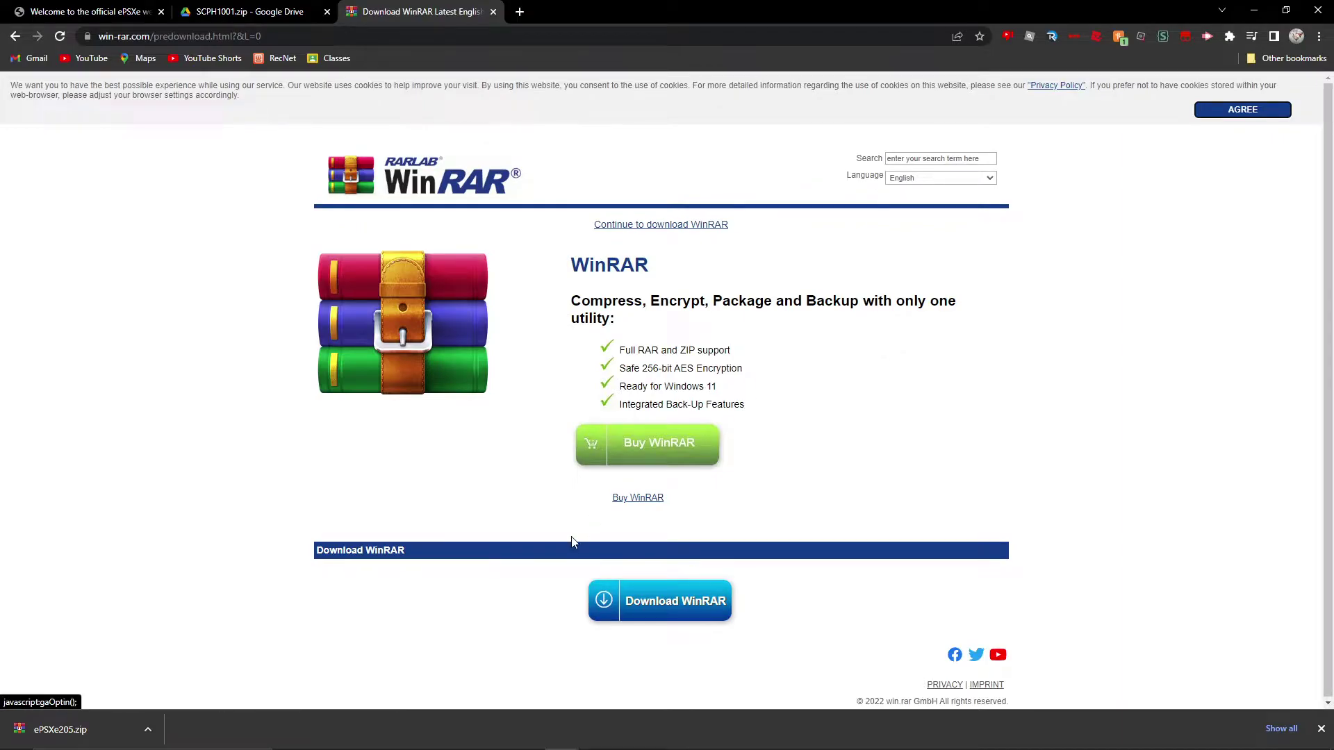
pyautogui.click(636, 603)
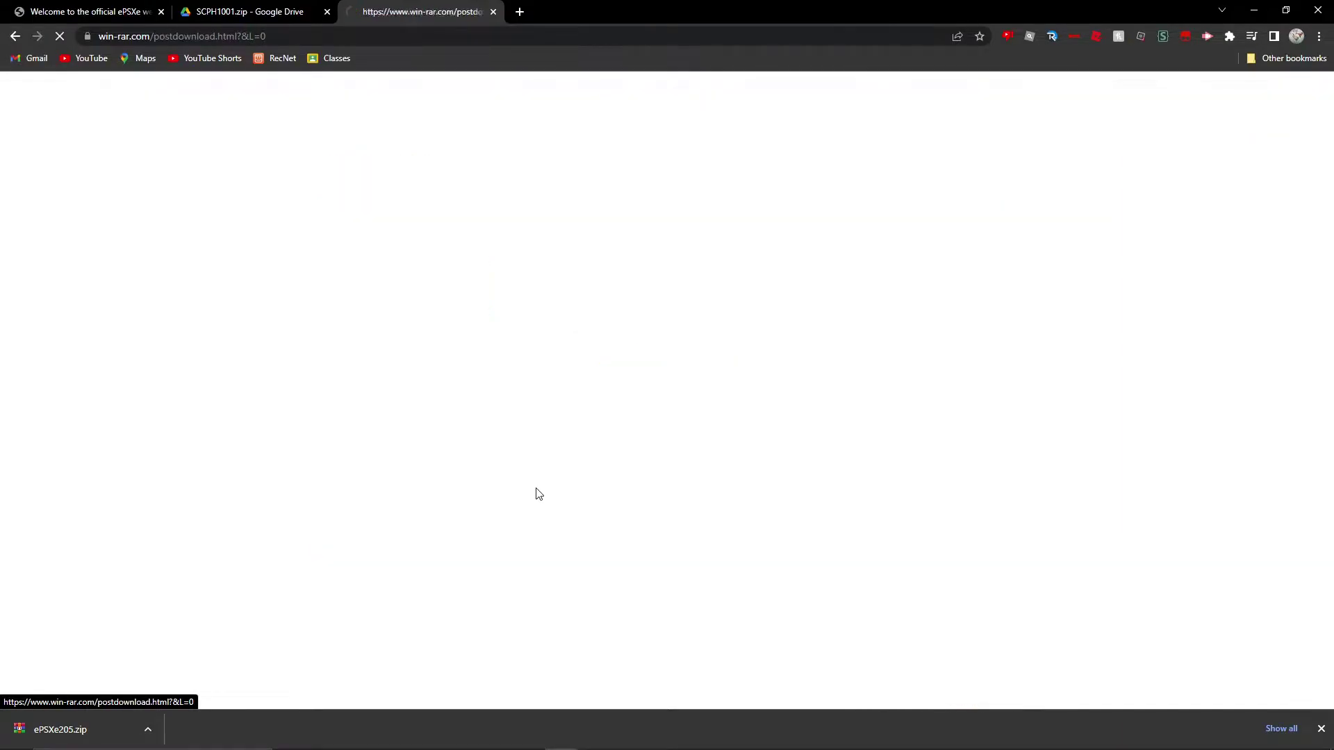
pyautogui.scroll(-5, 538, 490)
pyautogui.click(607, 354)
pyautogui.scroll(3, 313, 208)
pyautogui.click(13, 39)
pyautogui.click(845, 158)
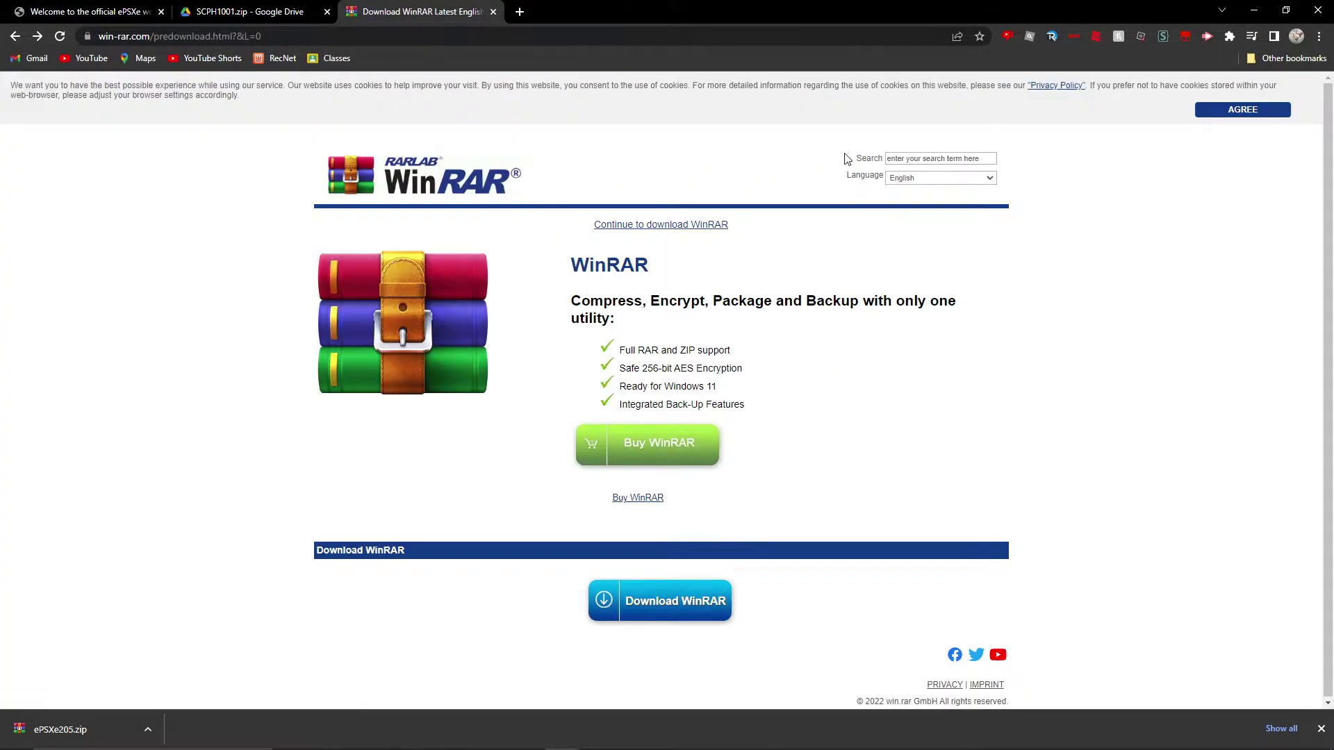
pyautogui.click(15, 36)
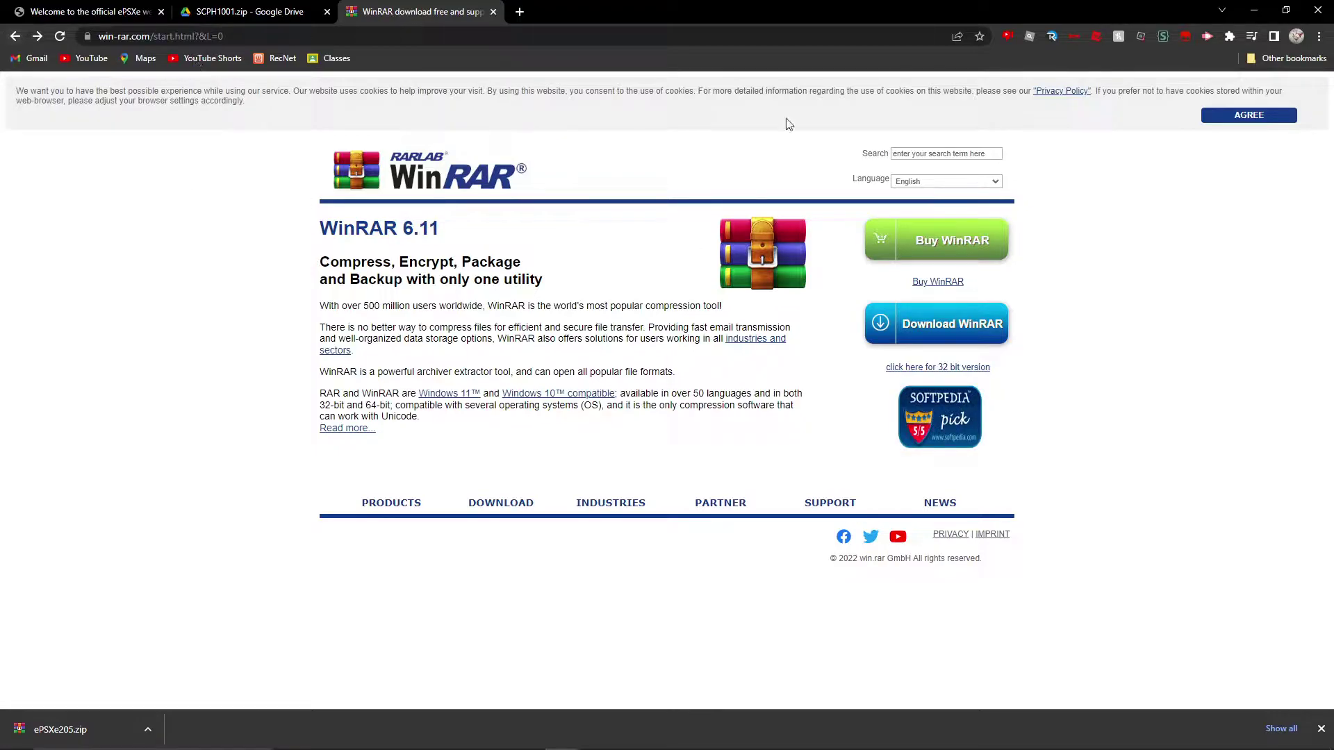
pyautogui.moveTo(418, 719)
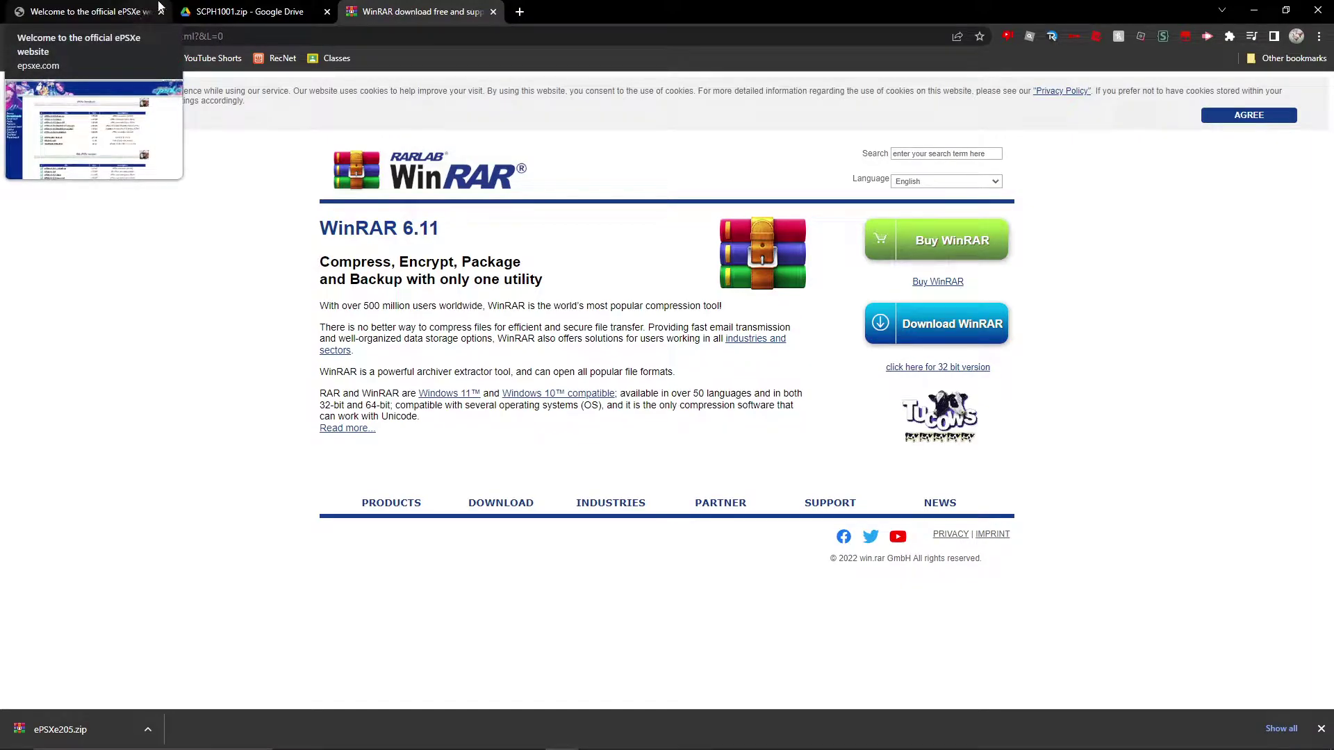
pyautogui.click(231, 6)
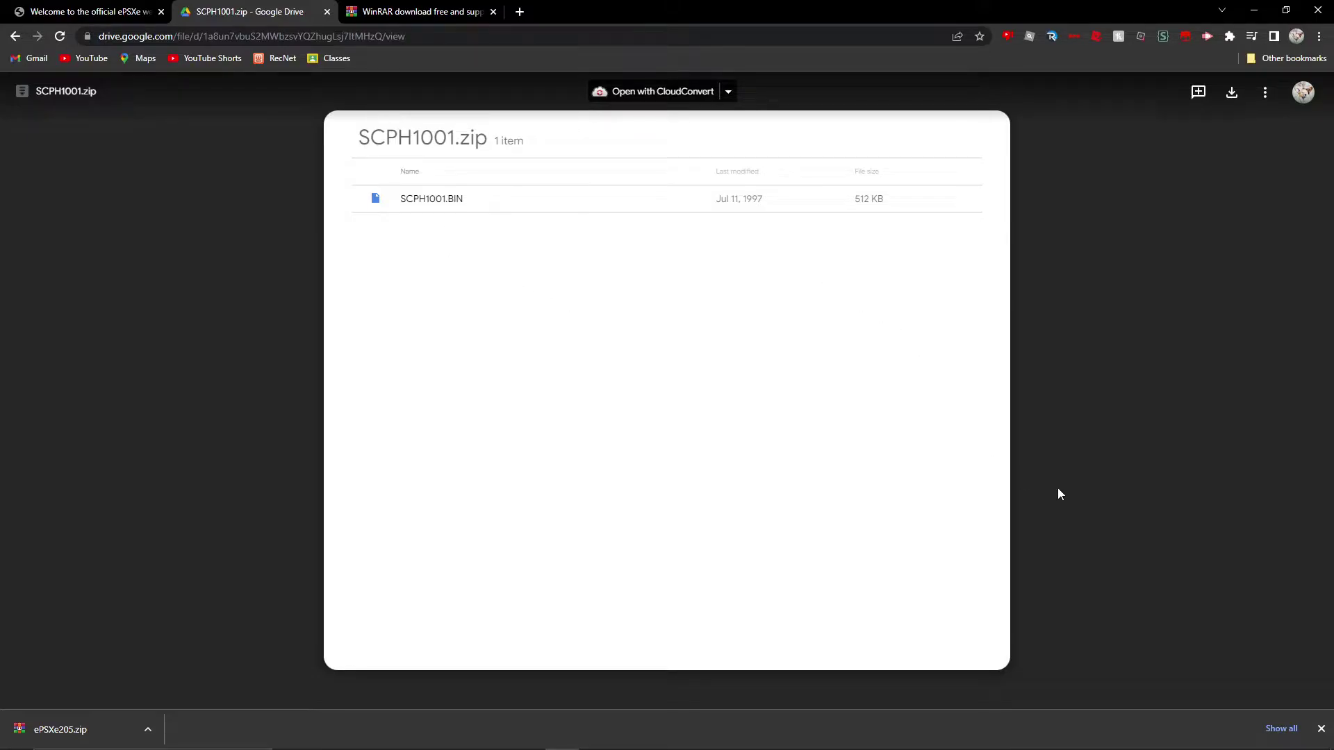
# Step: Cancel the duplicate SCPH1001.zip download from Google Drive and return to the ePSXe downloads page
pyautogui.click(1232, 94)
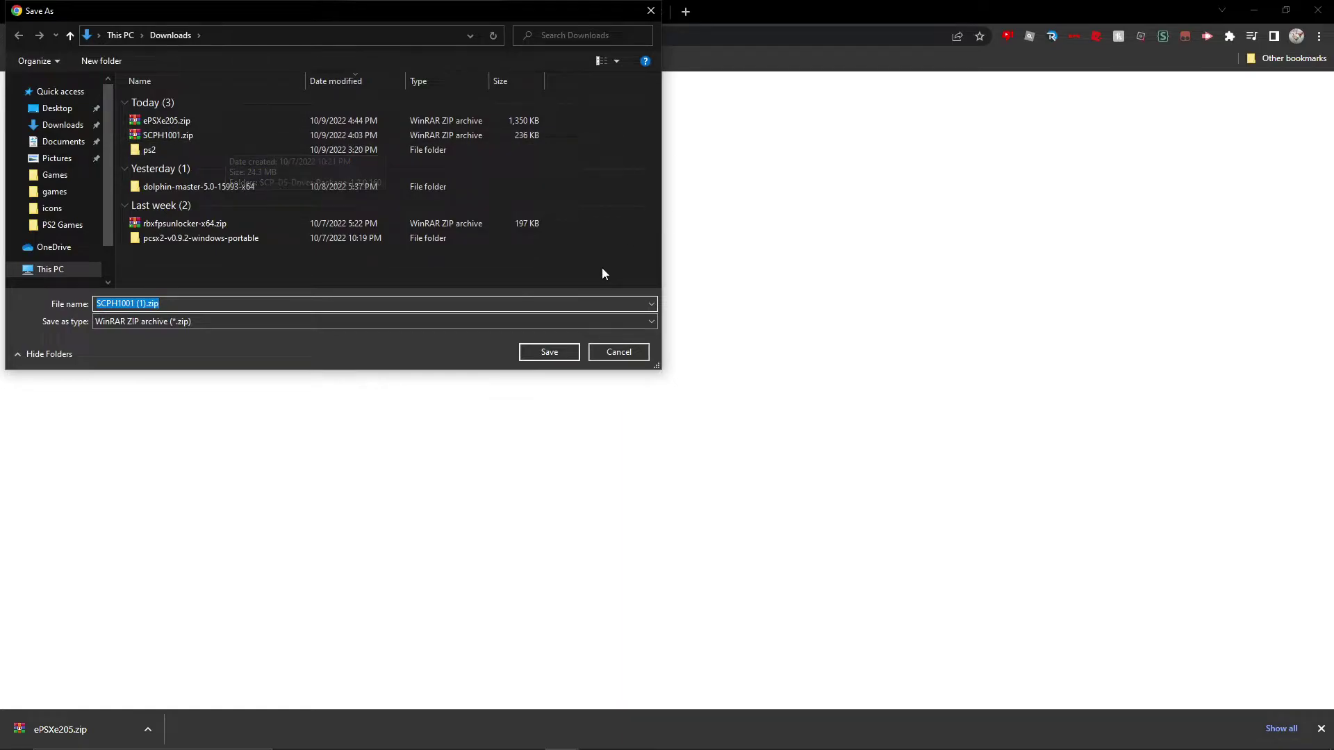
pyautogui.click(606, 348)
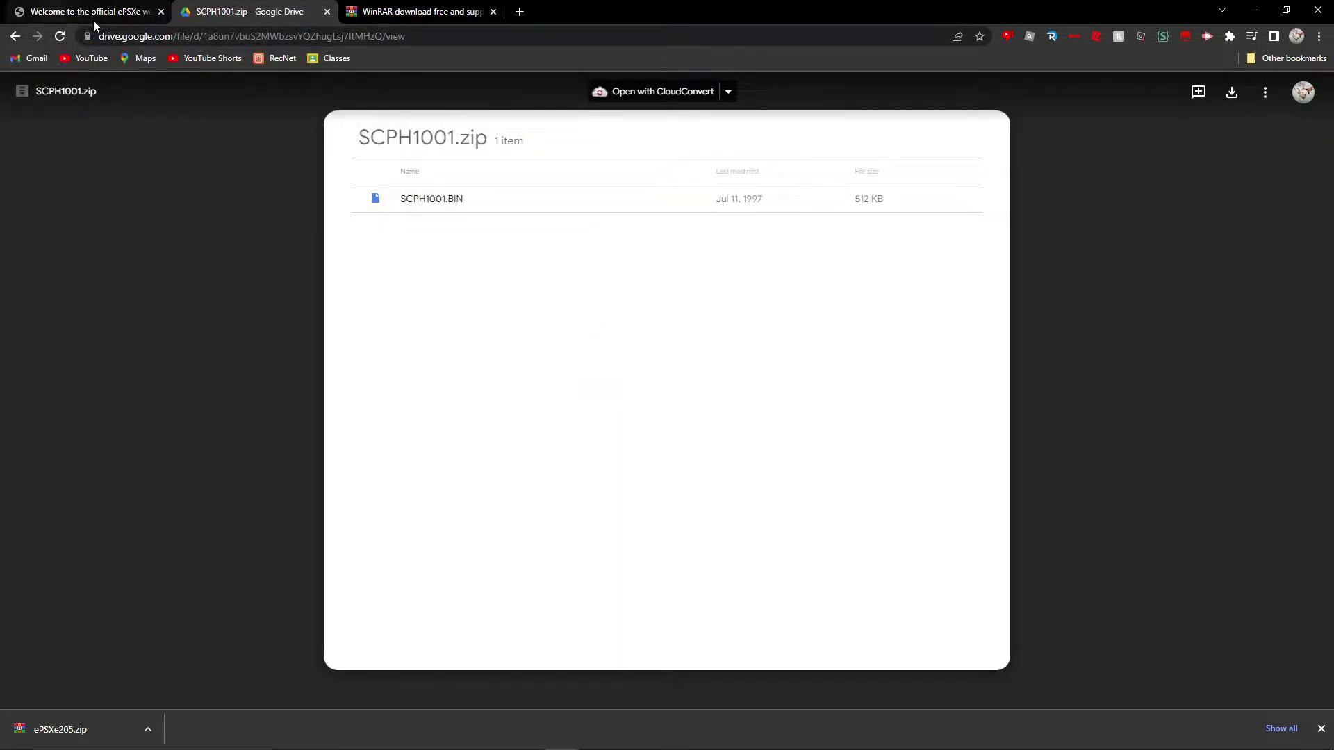
pyautogui.click(66, 12)
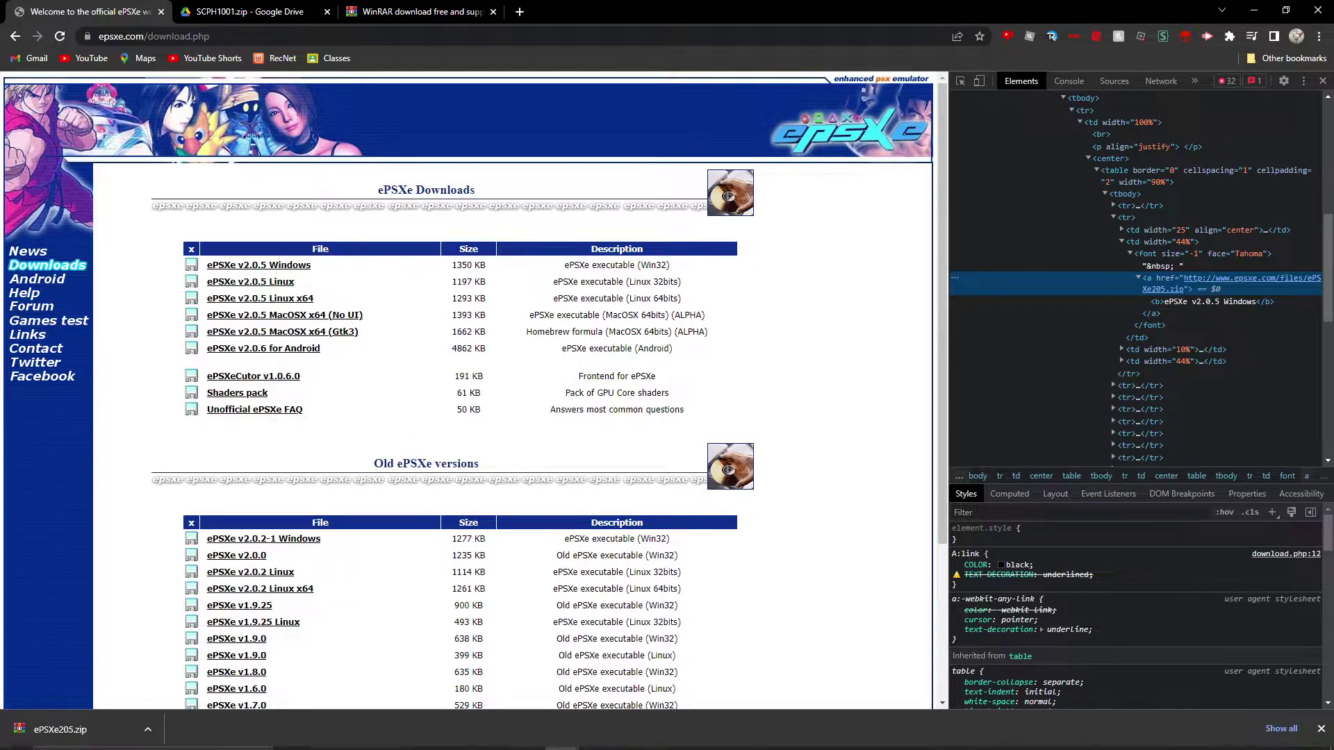
# Step: Delete the OBS installer from the Downloads folder
pyautogui.moveTo(392, 735)
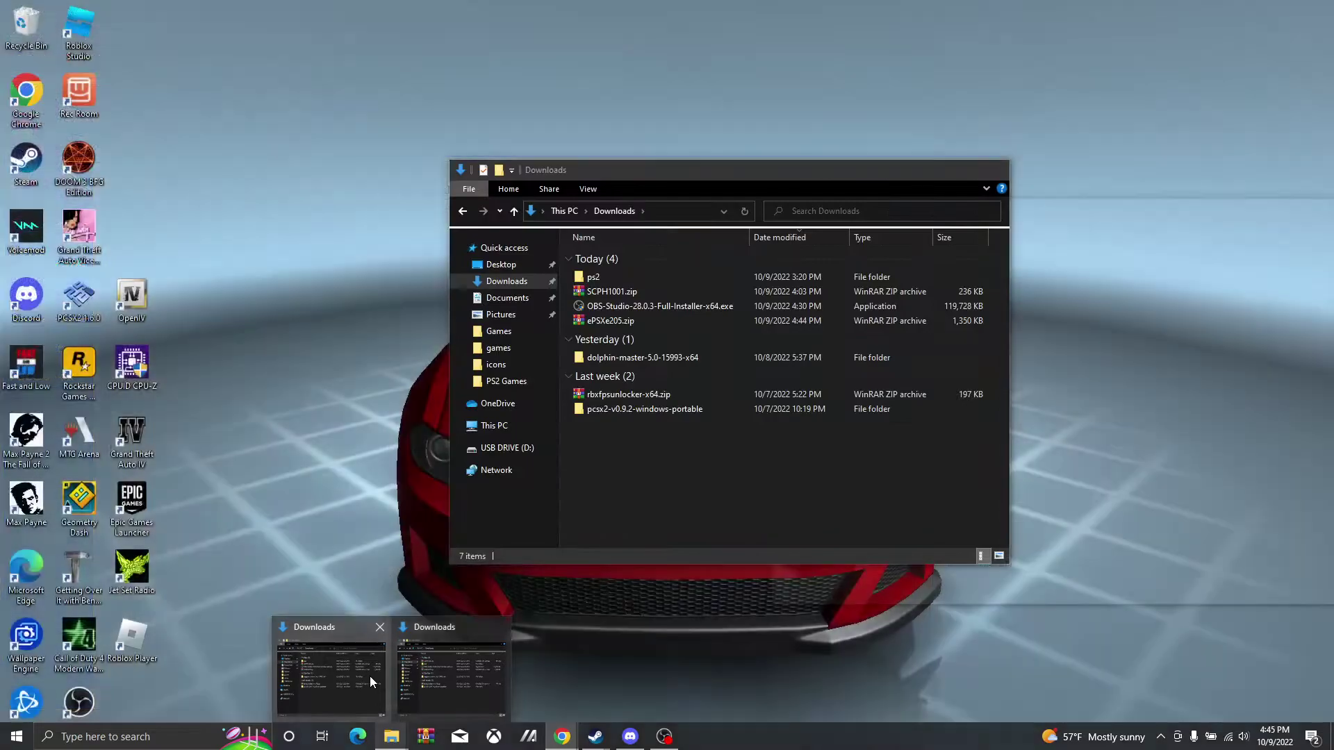
pyautogui.click(370, 676)
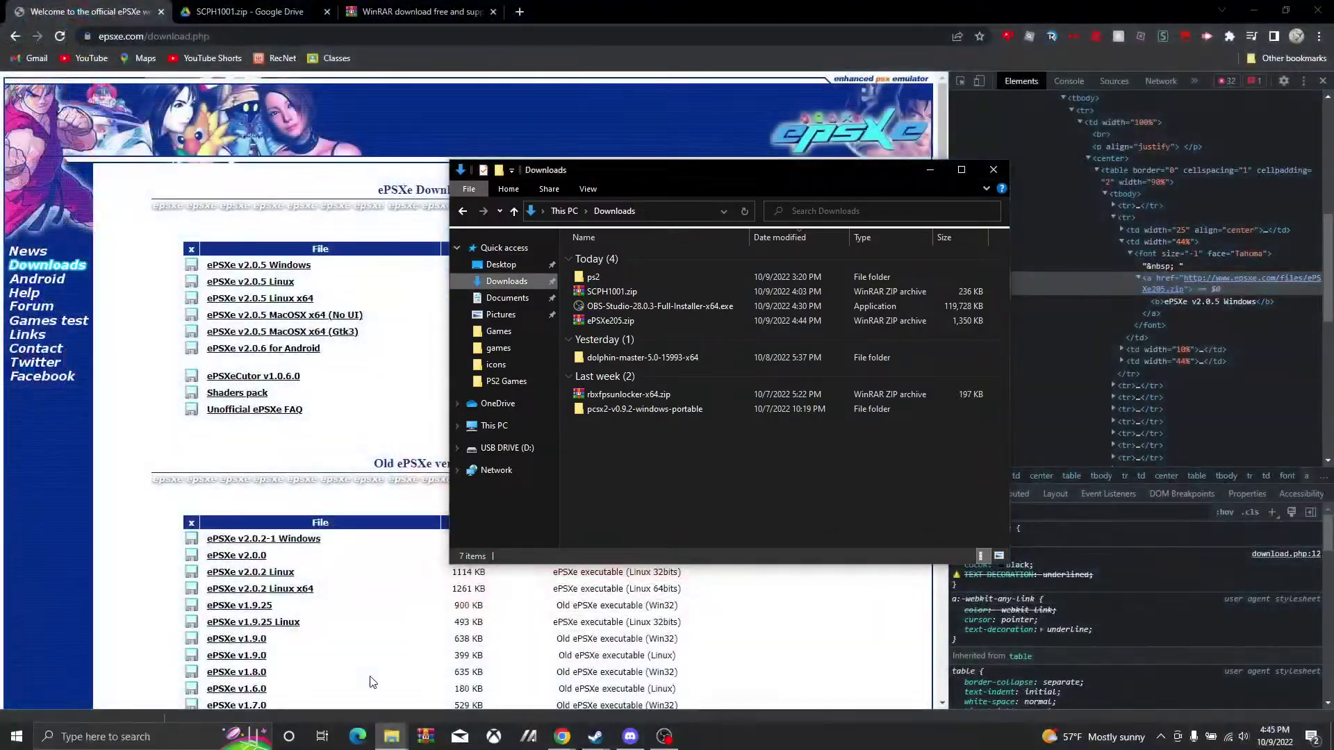
pyautogui.rightClick(903, 314)
pyautogui.click(654, 306)
pyautogui.rightClick(654, 306)
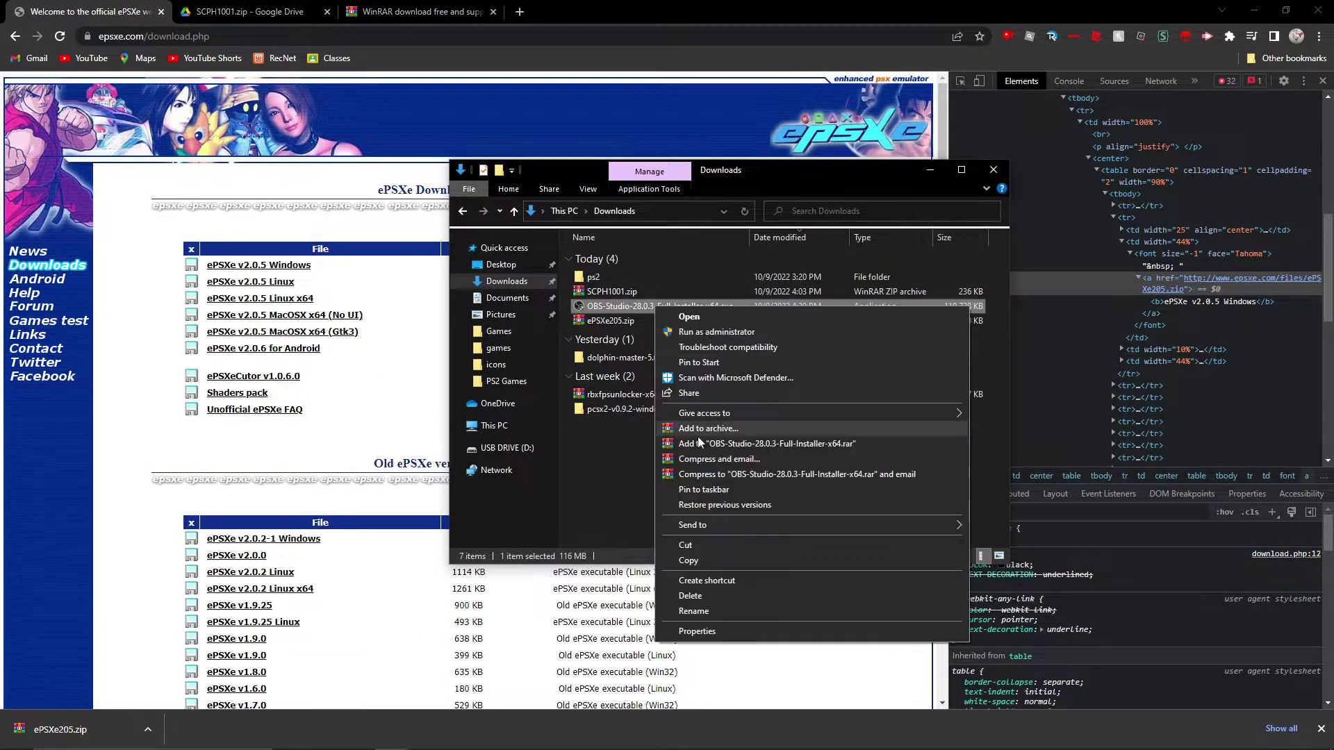
pyautogui.click(690, 595)
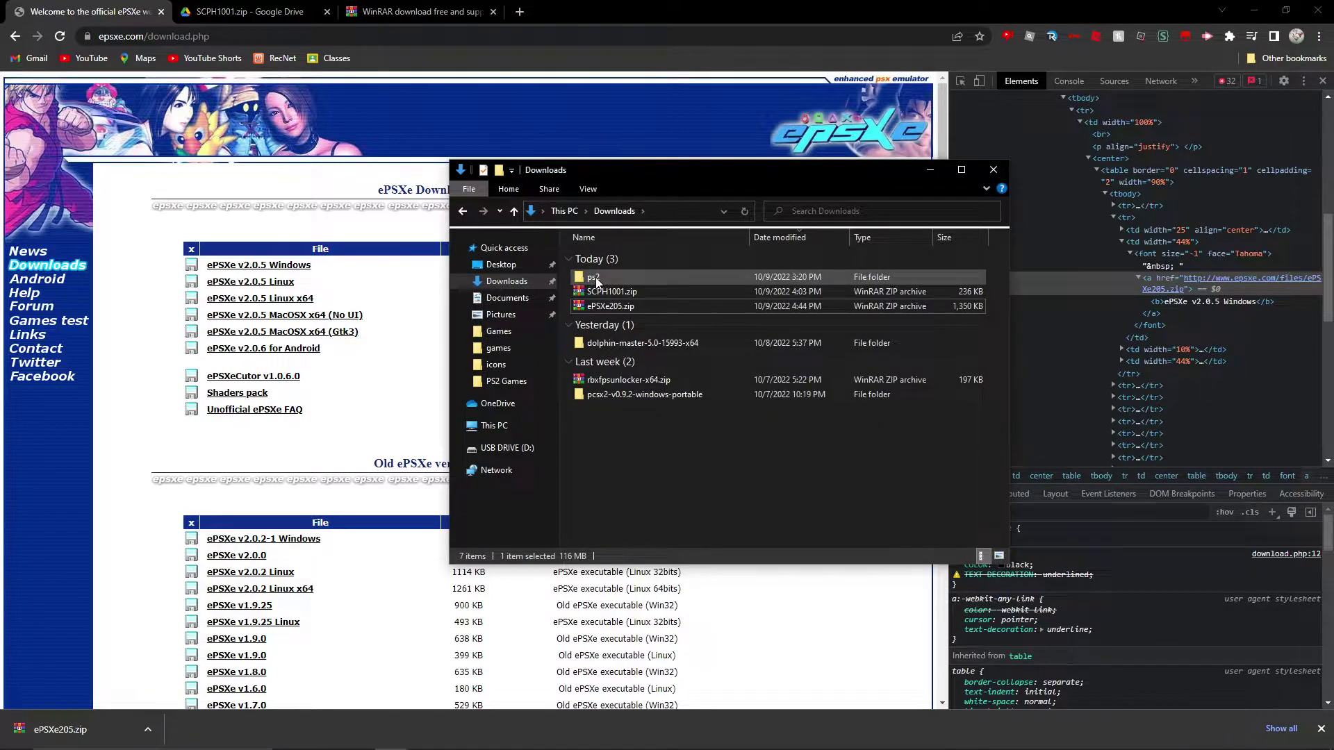
# Step: Extract ePSXe205.zip and SCPH1001.zip into their own folders, then select the ePSXe205 folder
pyautogui.click(631, 306)
pyautogui.rightClick(631, 306)
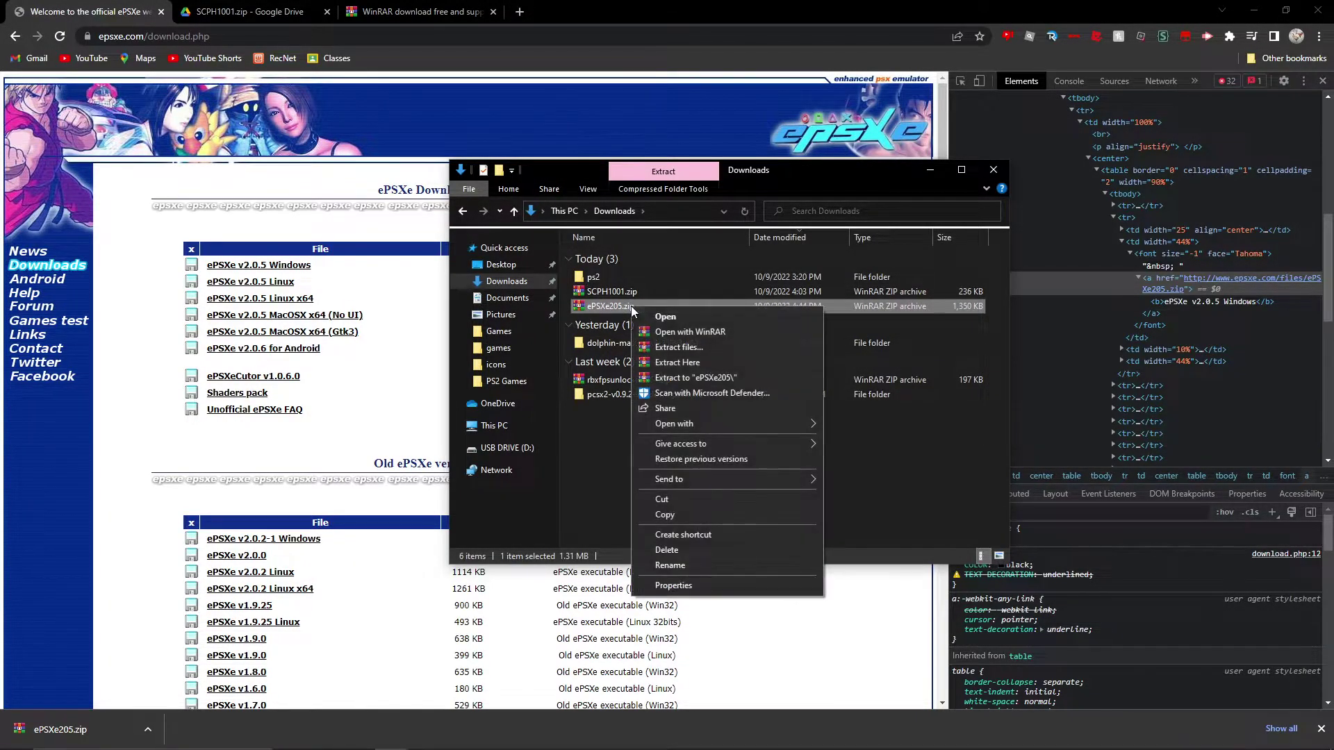
pyautogui.click(705, 380)
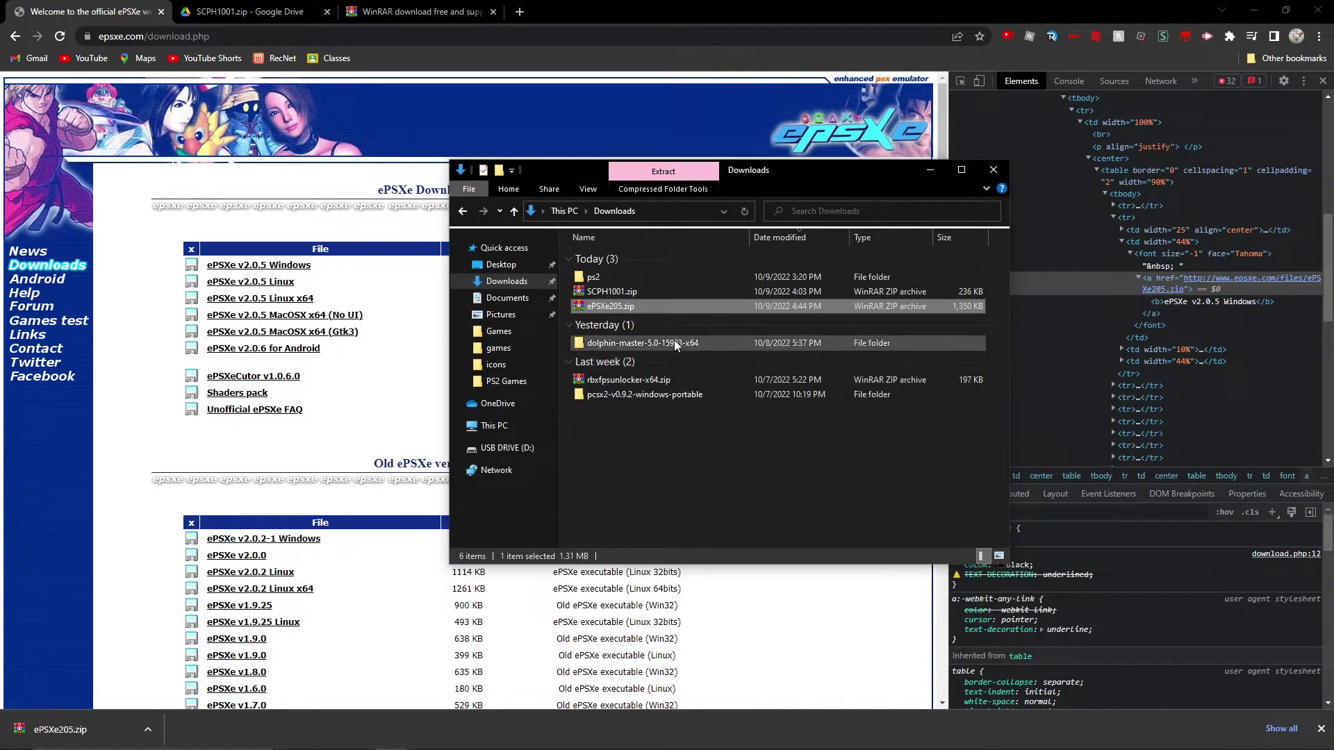
pyautogui.click(629, 293)
pyautogui.rightClick(630, 295)
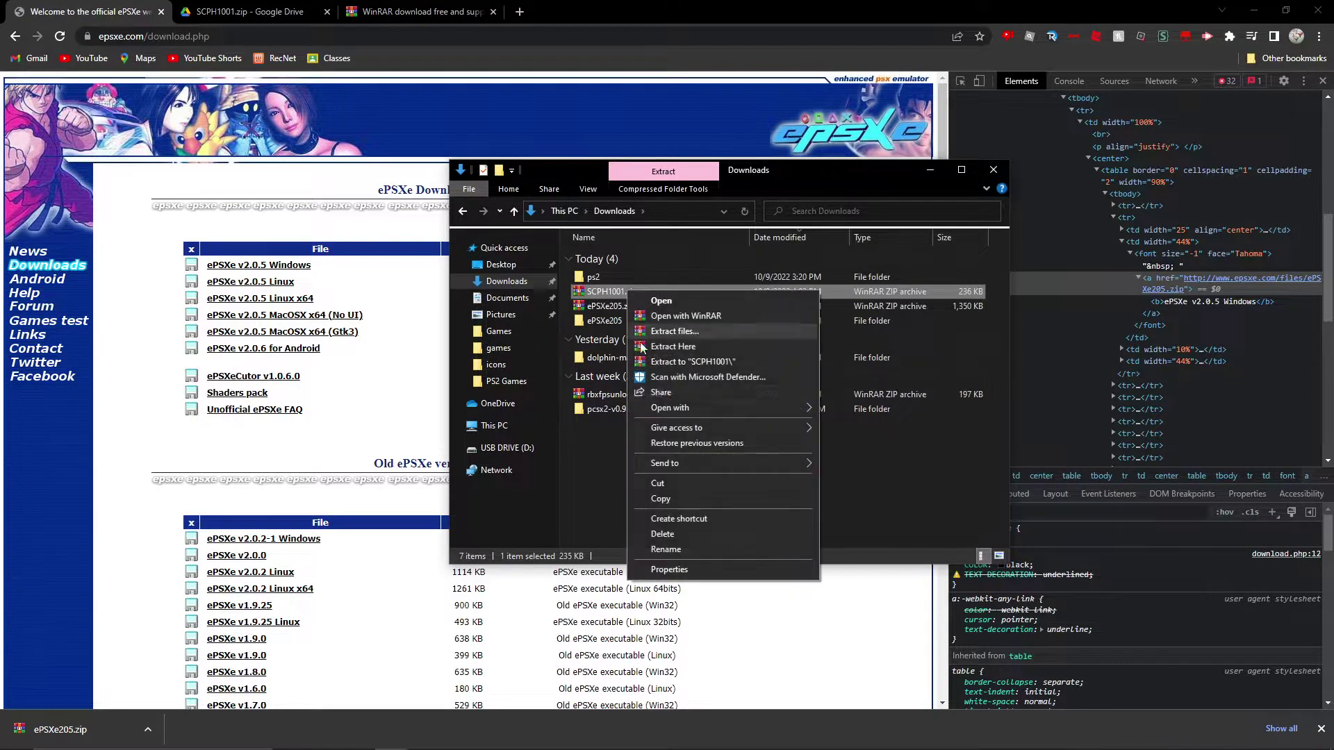
pyautogui.click(753, 362)
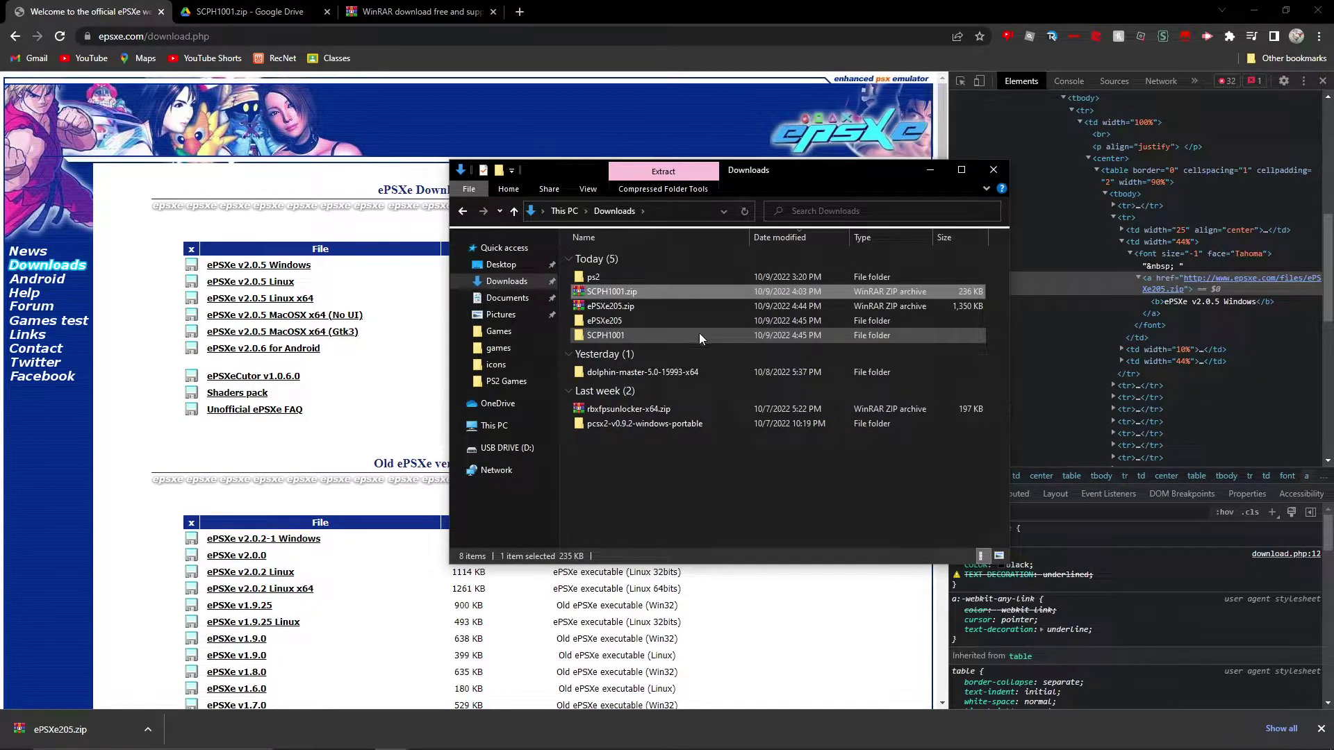
pyautogui.click(619, 324)
# Step: Open the ePSXe205 folder and the extracted SCPH1001 folder in separate windows
pyautogui.doubleClick(618, 321)
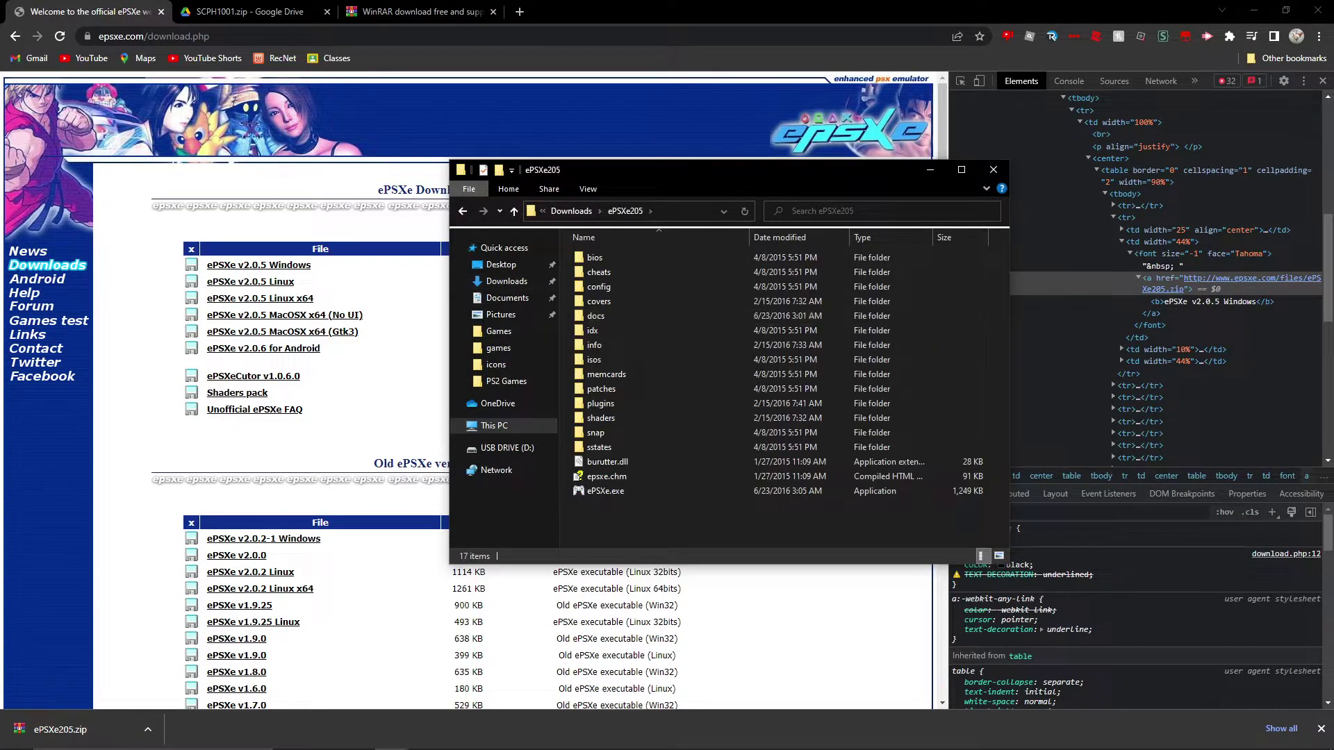
pyautogui.click(390, 746)
pyautogui.click(479, 661)
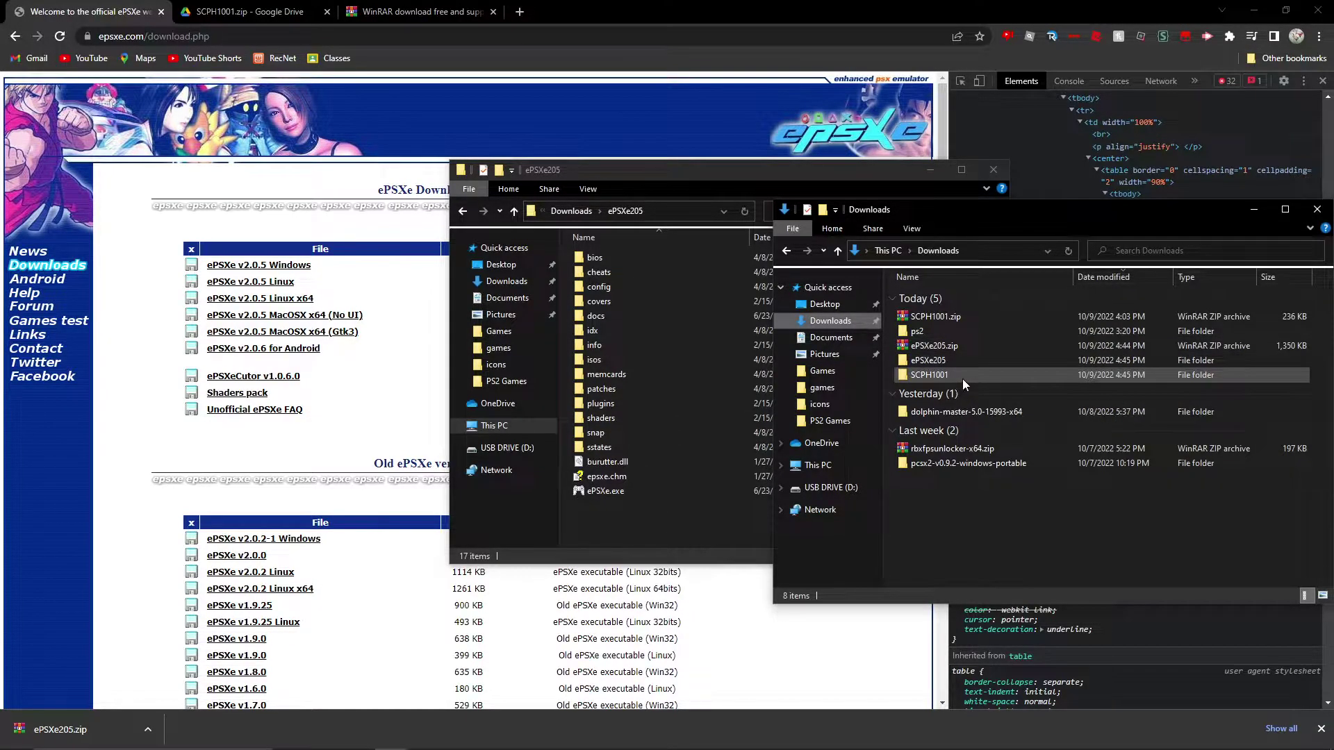
pyautogui.moveTo(961, 378)
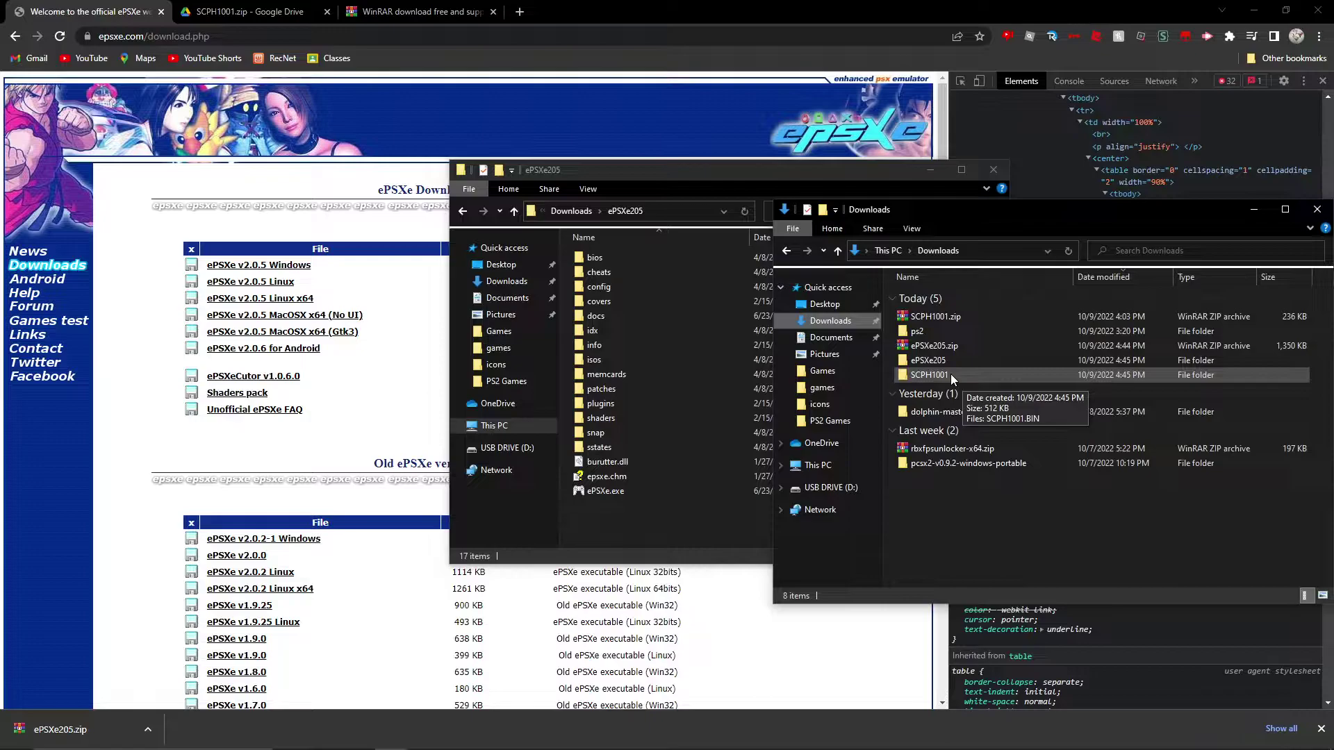
pyautogui.doubleClick(950, 374)
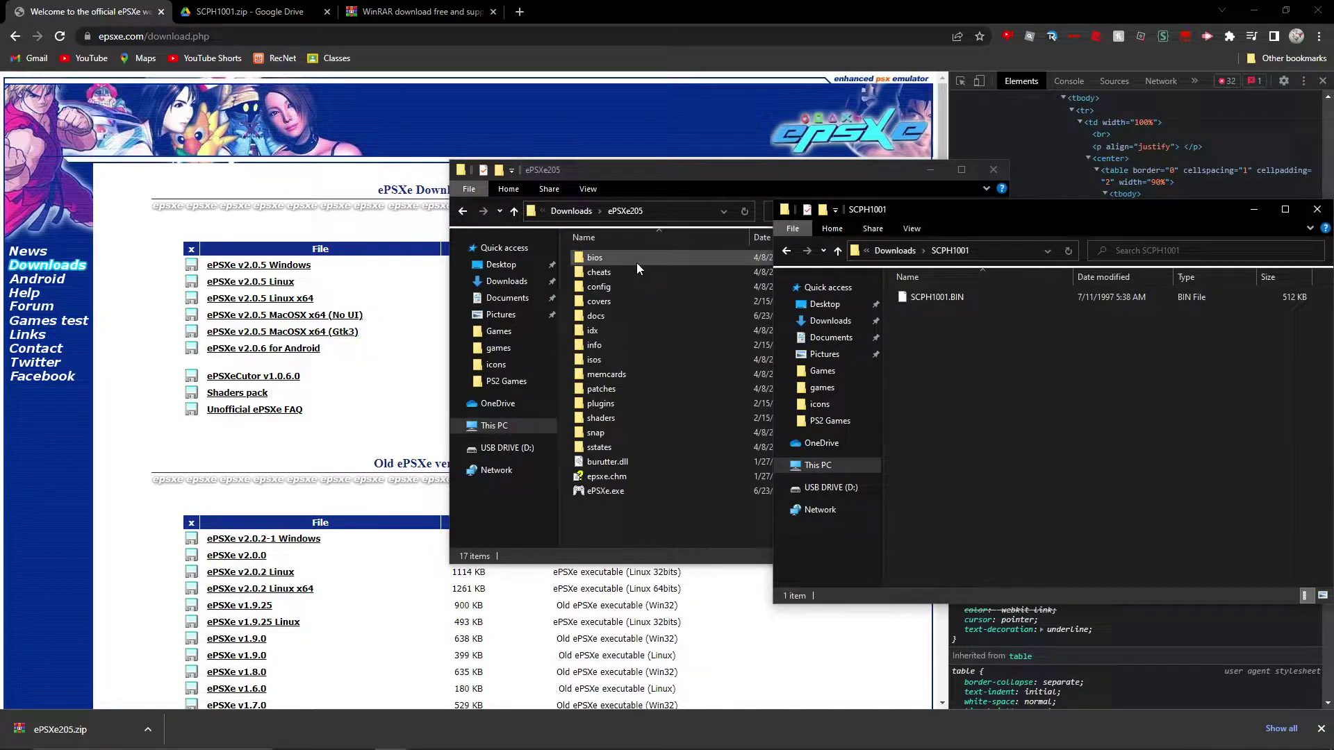
# Step: Replace erase.me in ePSXe205's bios folder with SCPH1001.BIN
pyautogui.doubleClick(603, 258)
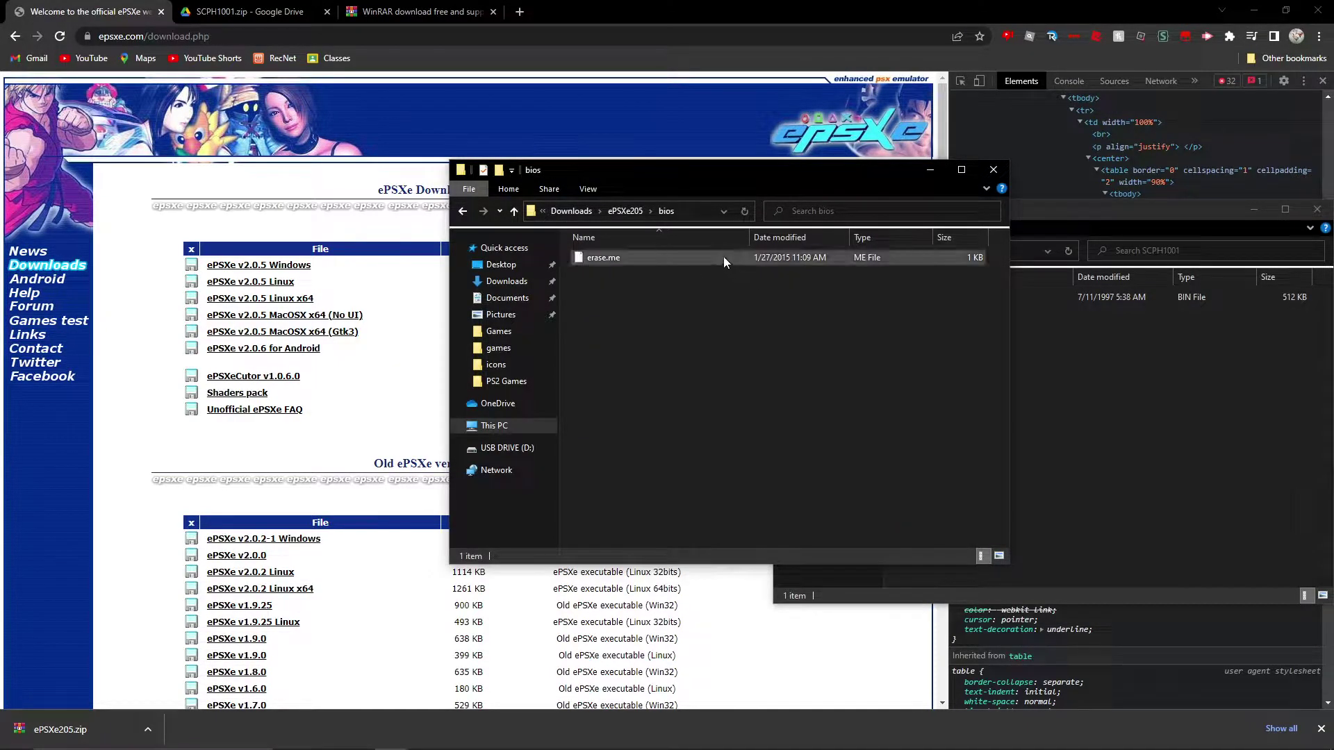
pyautogui.click(1120, 389)
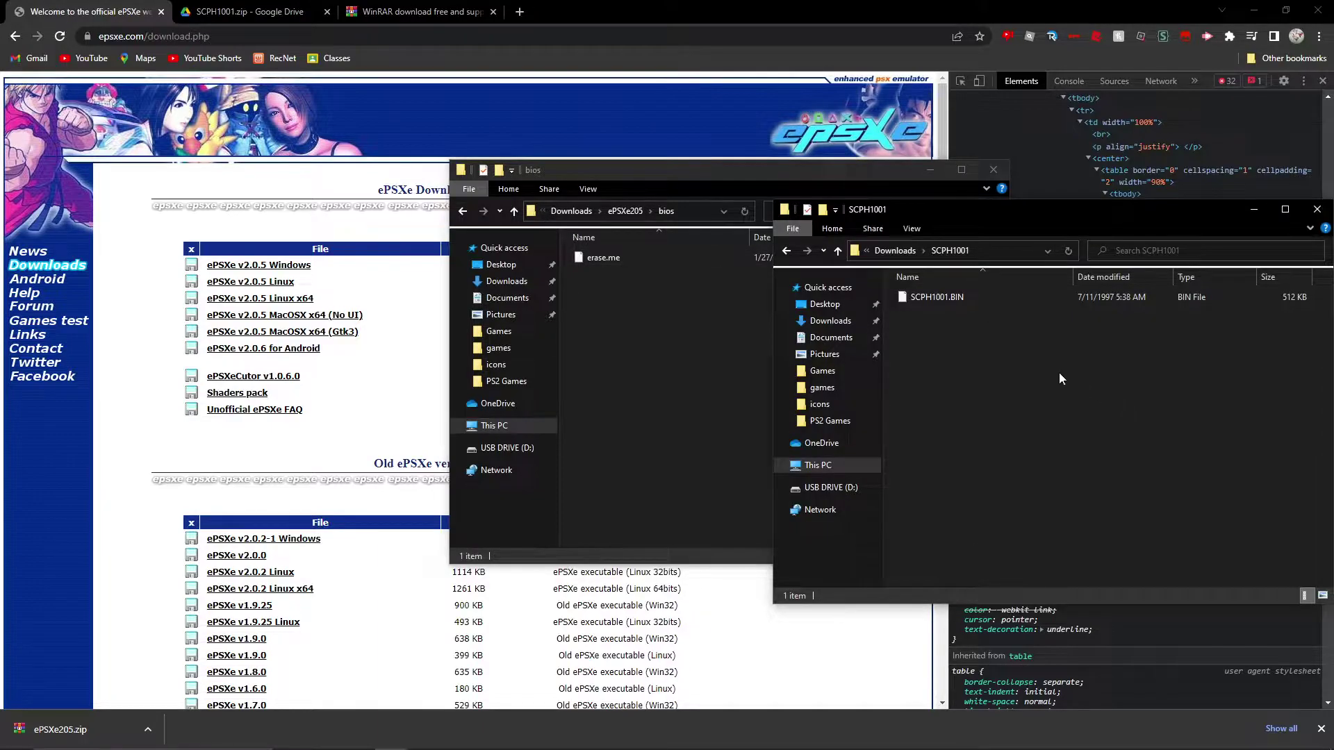
pyautogui.click(612, 261)
pyautogui.rightClick(613, 261)
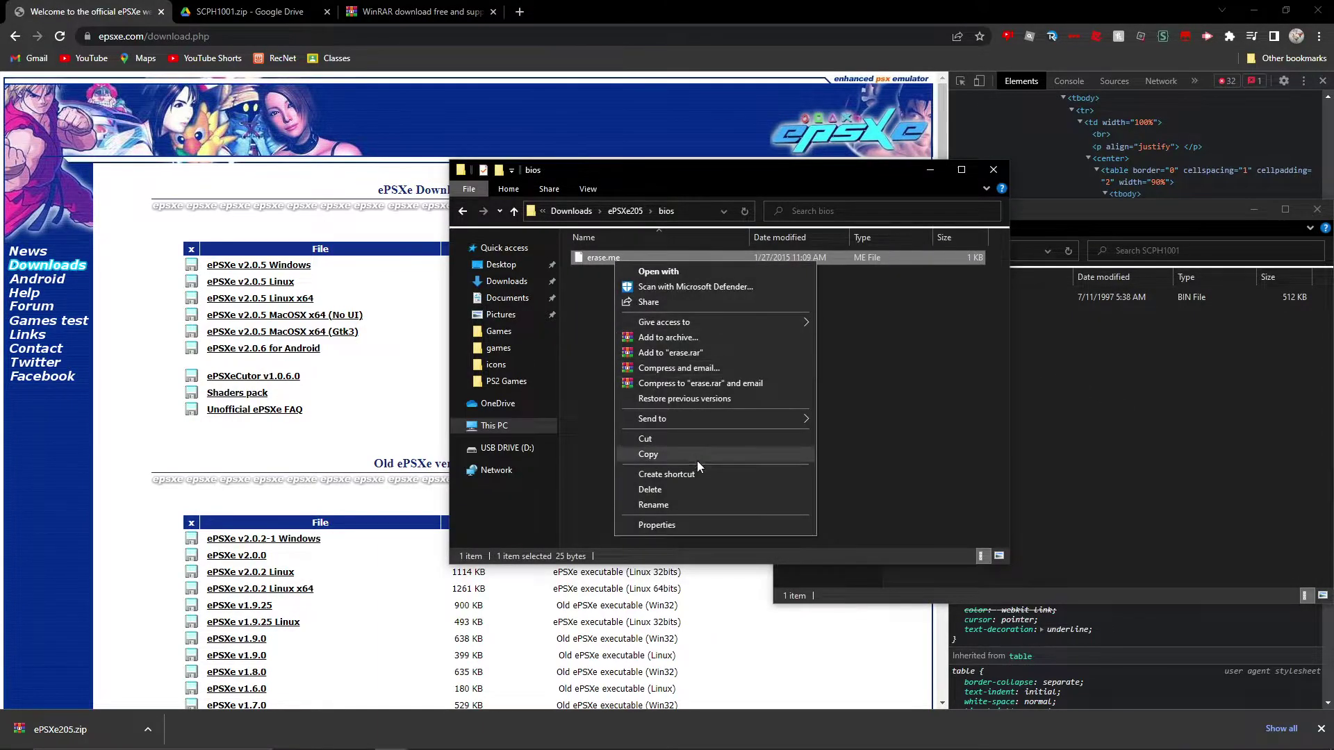
pyautogui.click(649, 490)
pyautogui.click(1218, 395)
pyautogui.click(969, 298)
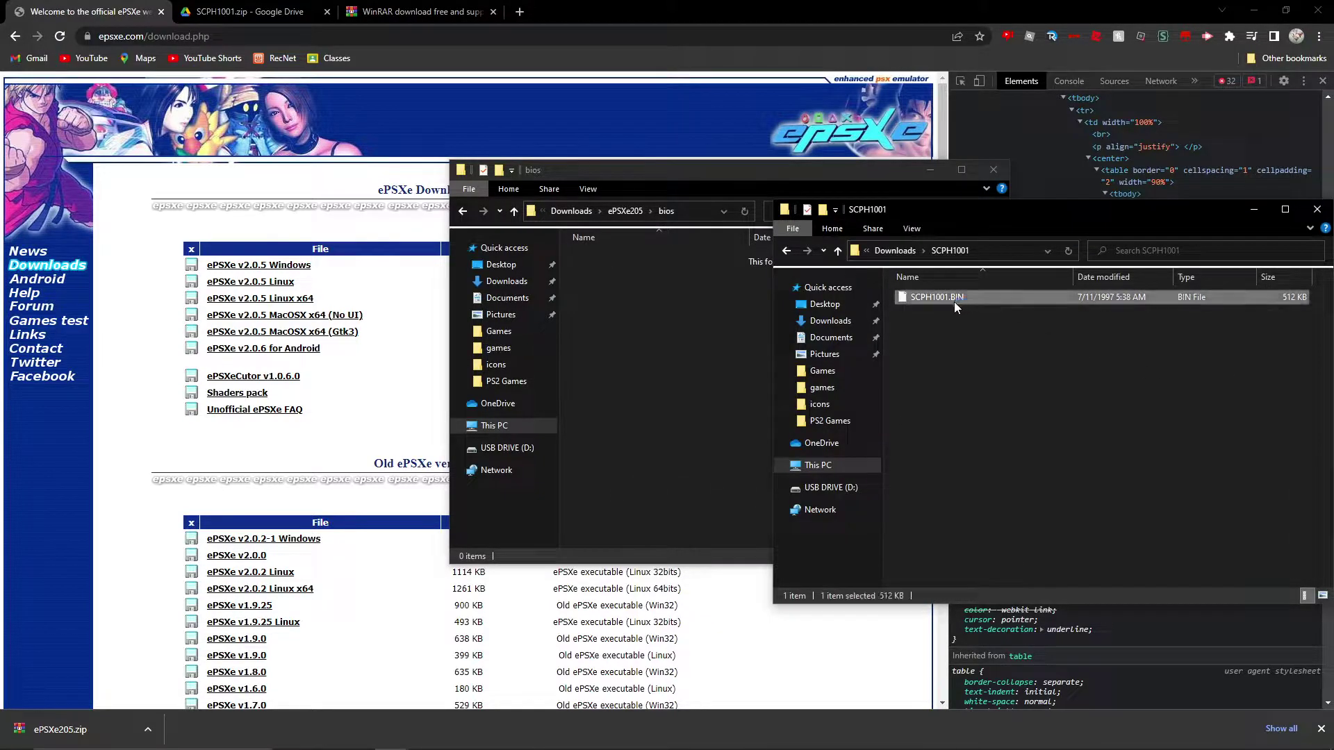
pyautogui.moveTo(977, 297); pyautogui.dragTo(648, 335)
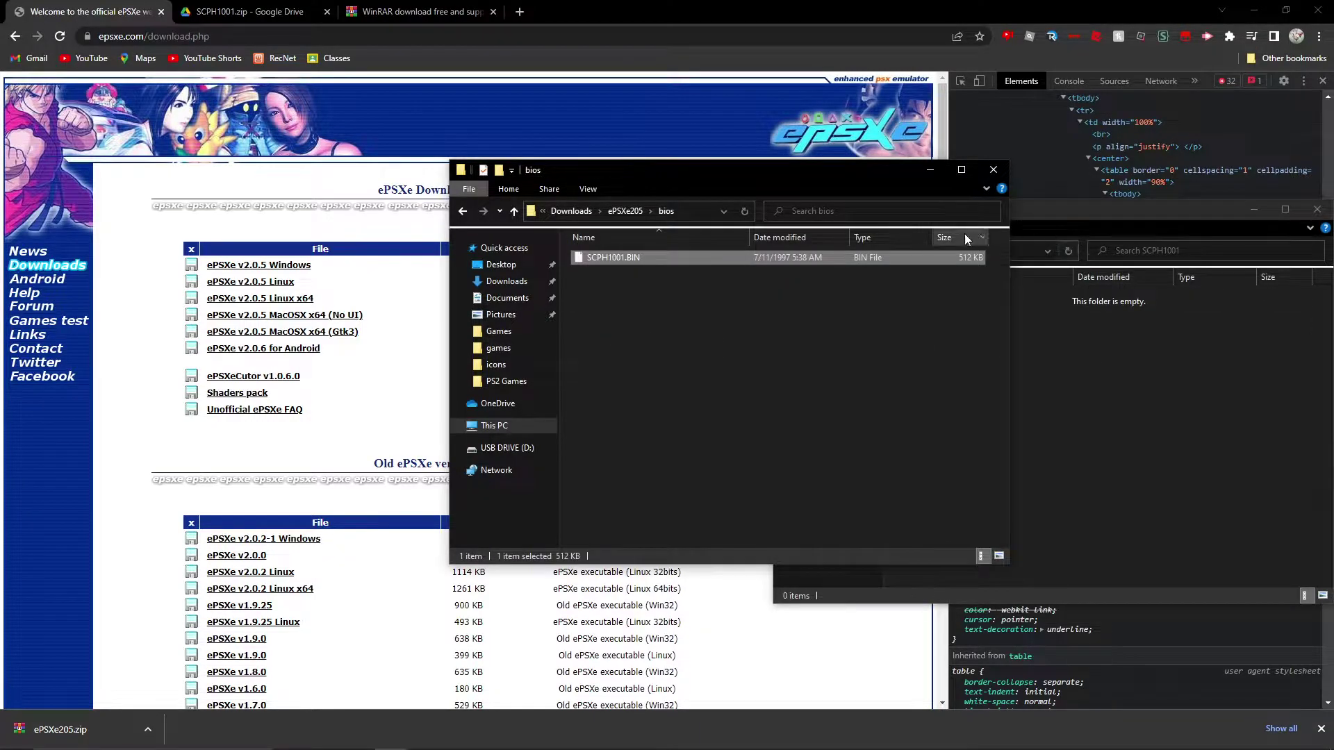
pyautogui.click(1313, 217)
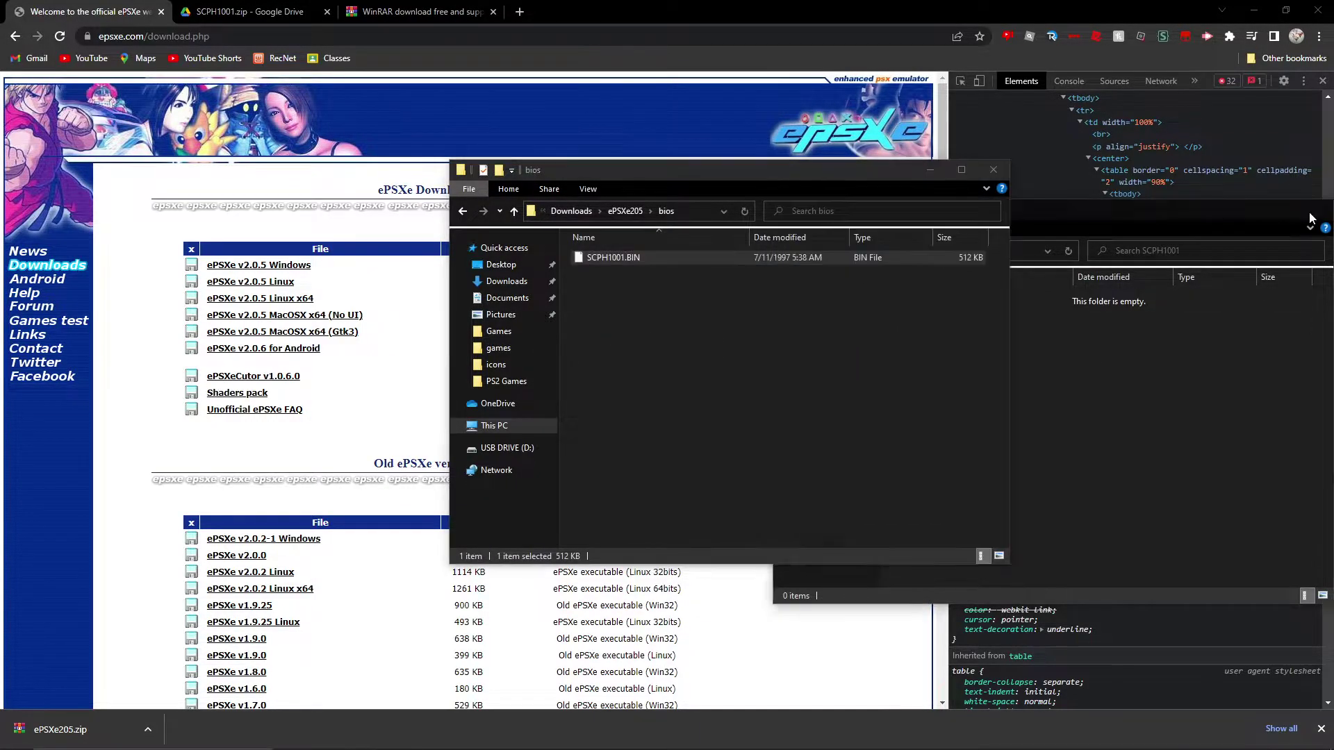
# Step: Delete the leftover SCPH1001 folder from Downloads and return to the ePSXe205 folder
pyautogui.click(391, 736)
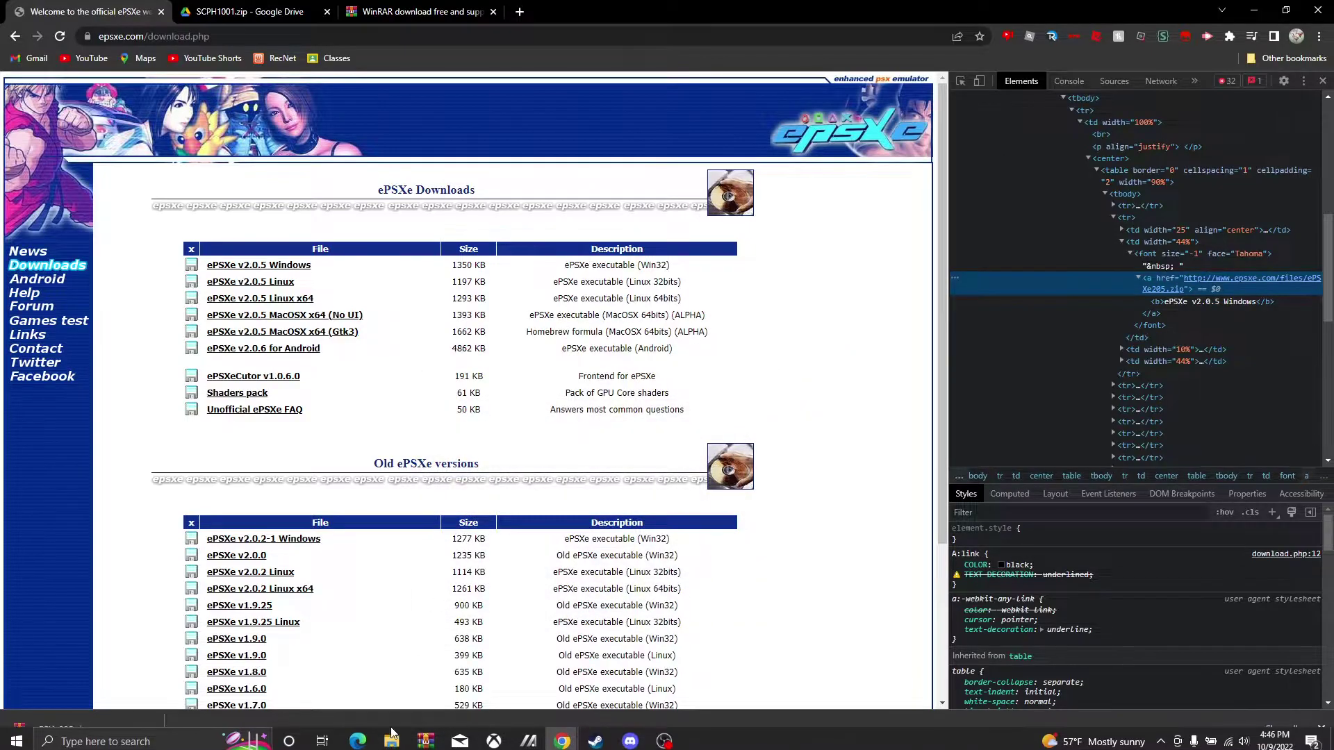
pyautogui.click(391, 738)
pyautogui.rightClick(391, 738)
pyautogui.click(364, 653)
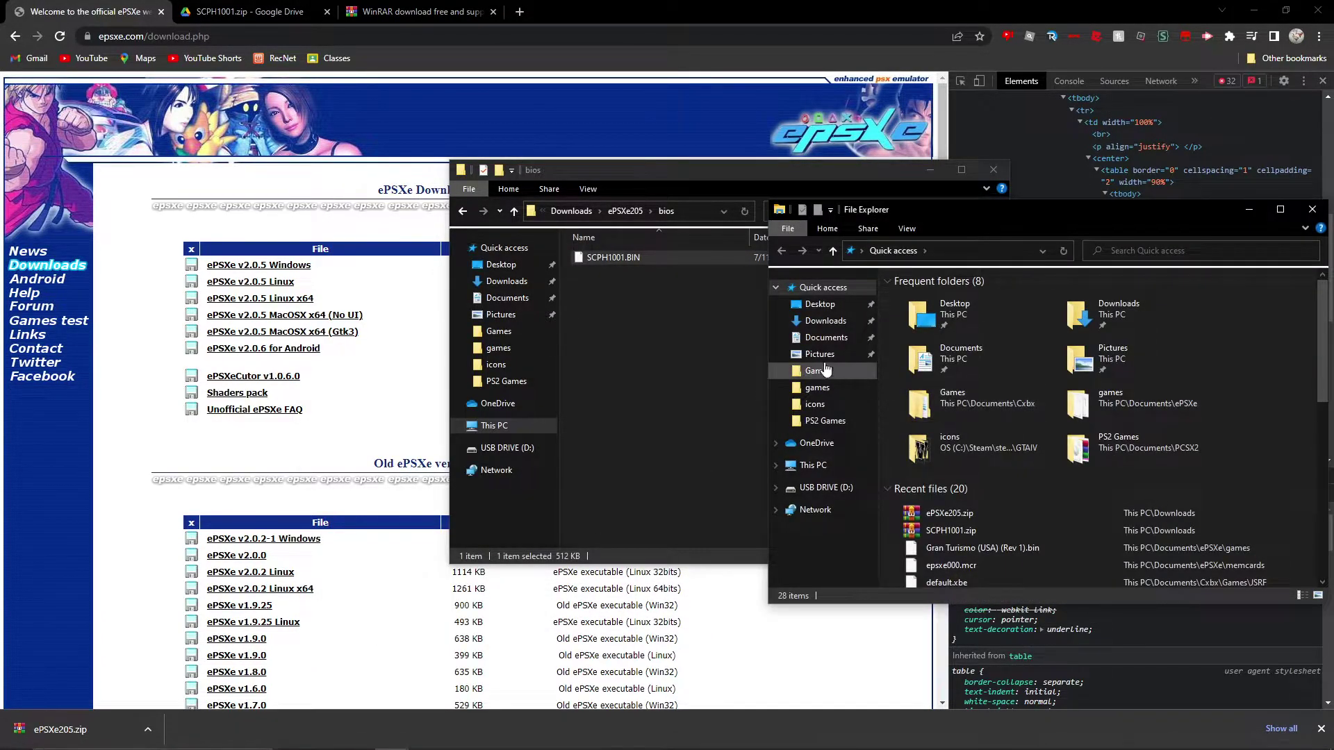
pyautogui.click(826, 320)
pyautogui.rightClick(945, 347)
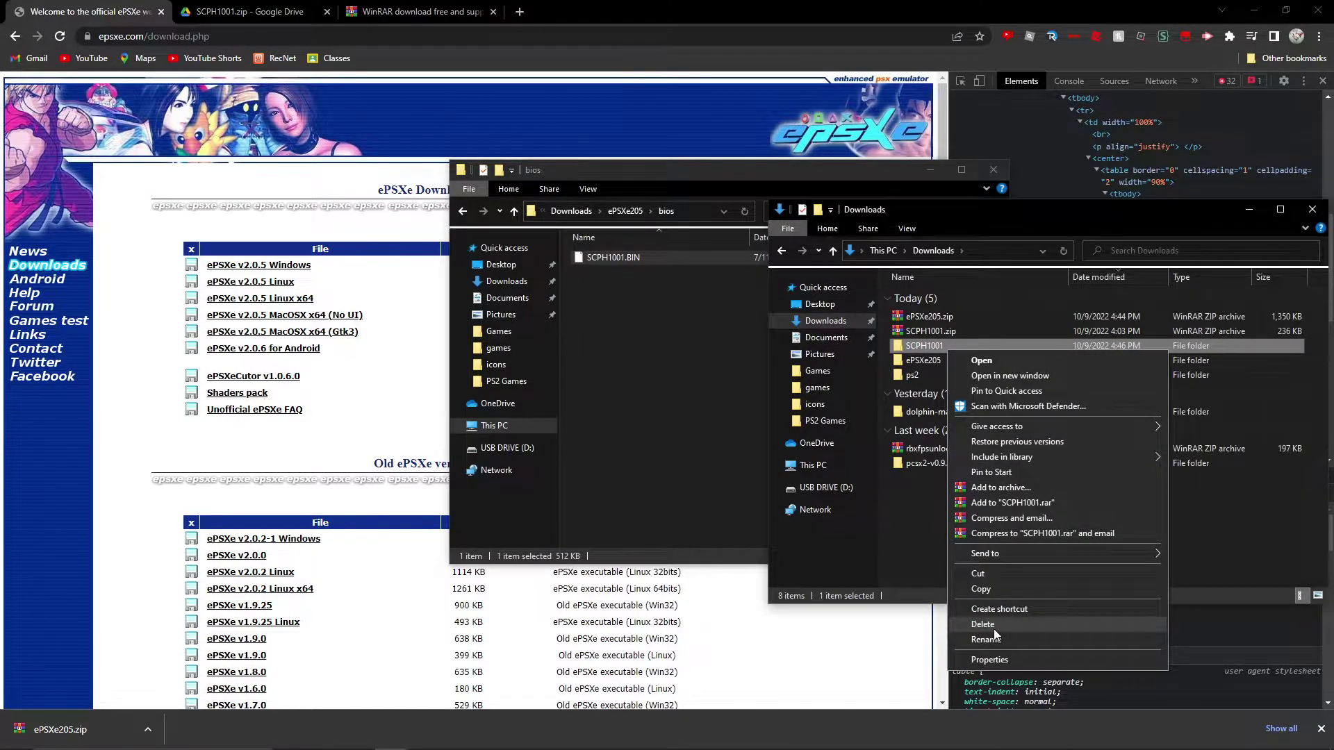
pyautogui.click(994, 628)
pyautogui.doubleClick(931, 330)
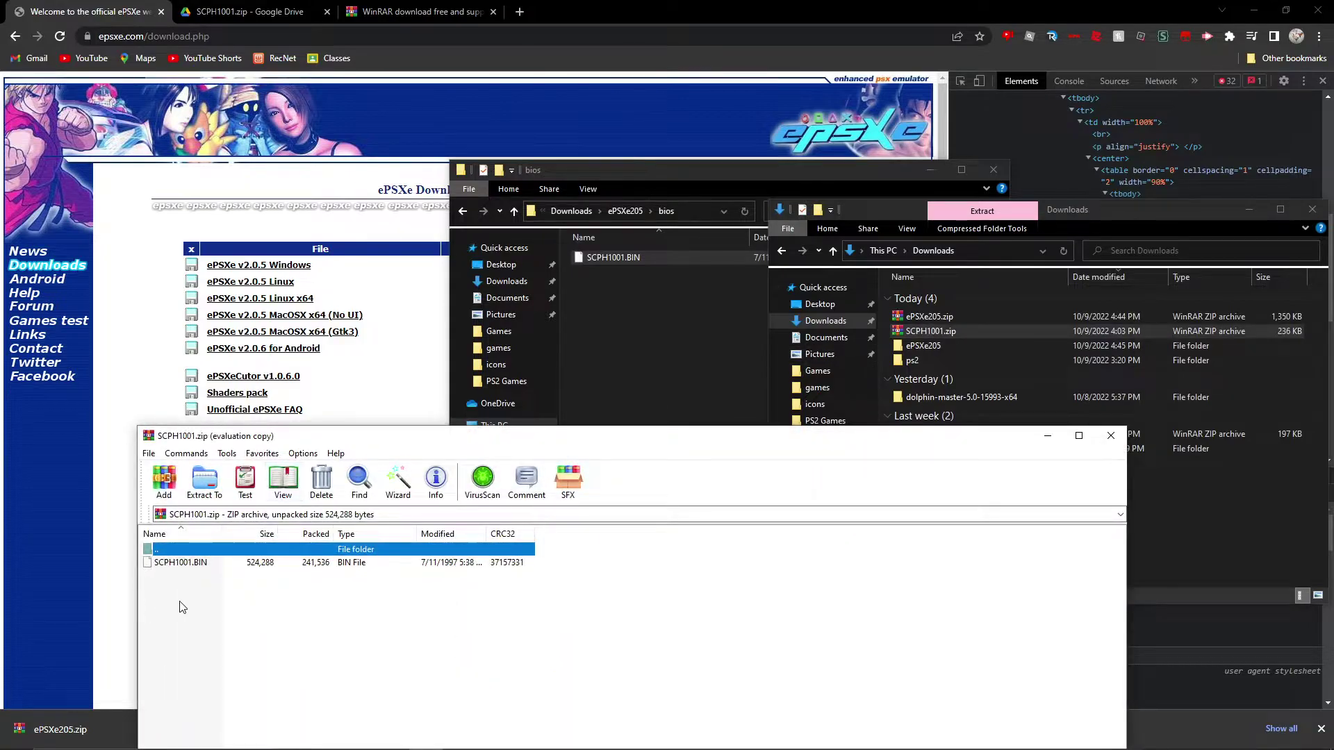
pyautogui.click(1110, 434)
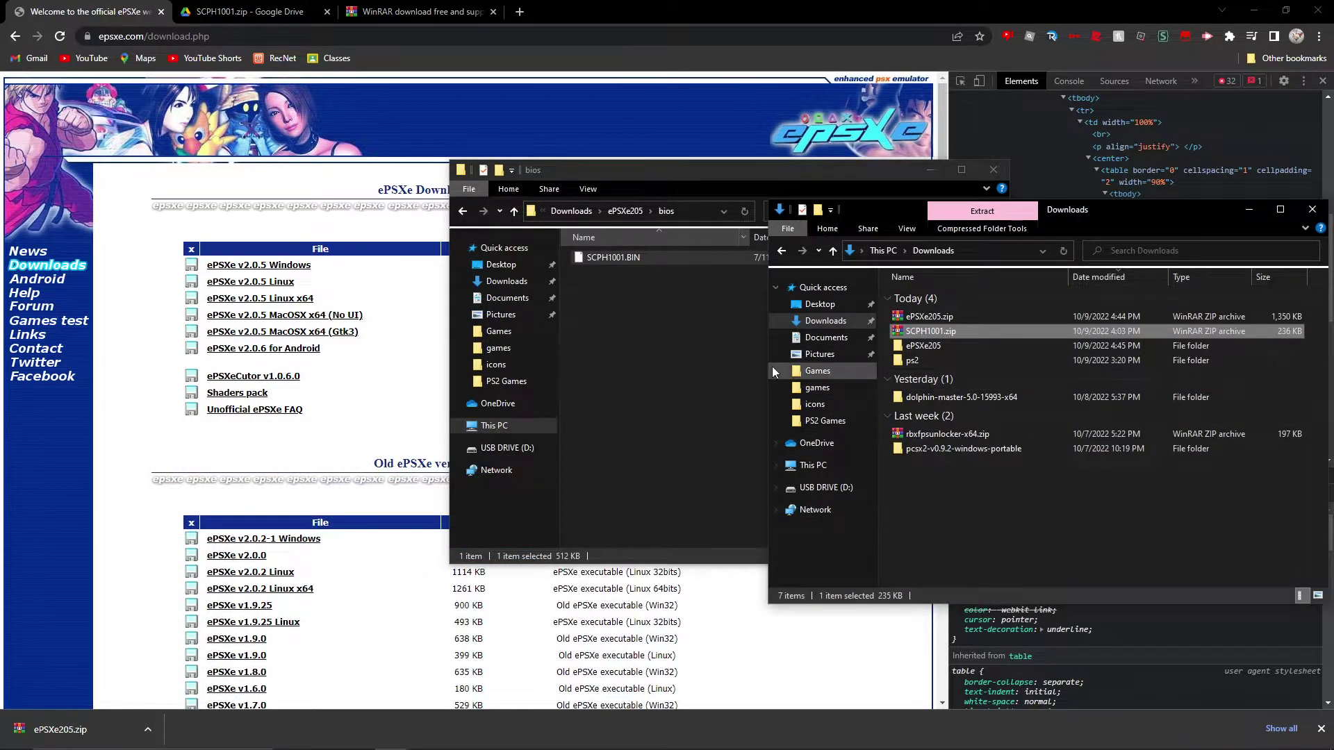
pyautogui.click(669, 335)
pyautogui.click(623, 211)
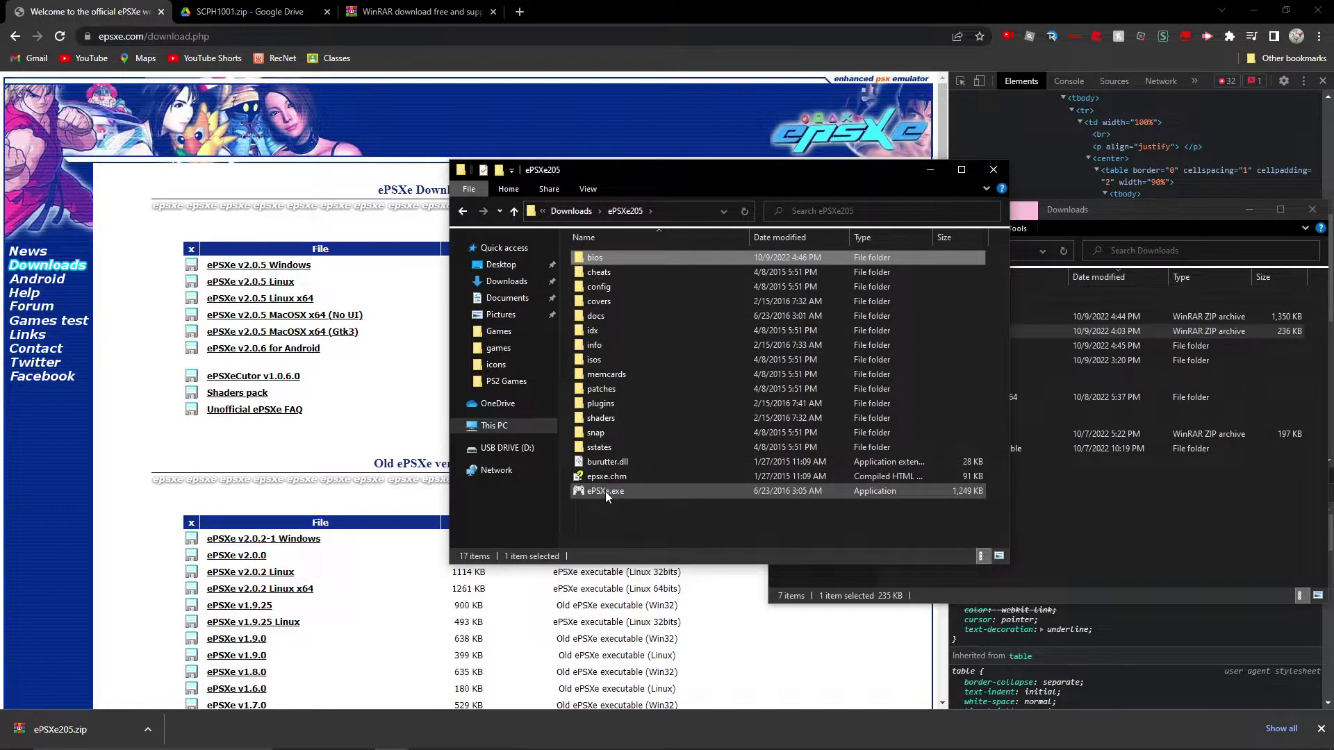
# Step: Launch ePSXe.exe and bring up the Config > GamePads > Port 1 pad choices
pyautogui.doubleClick(627, 497)
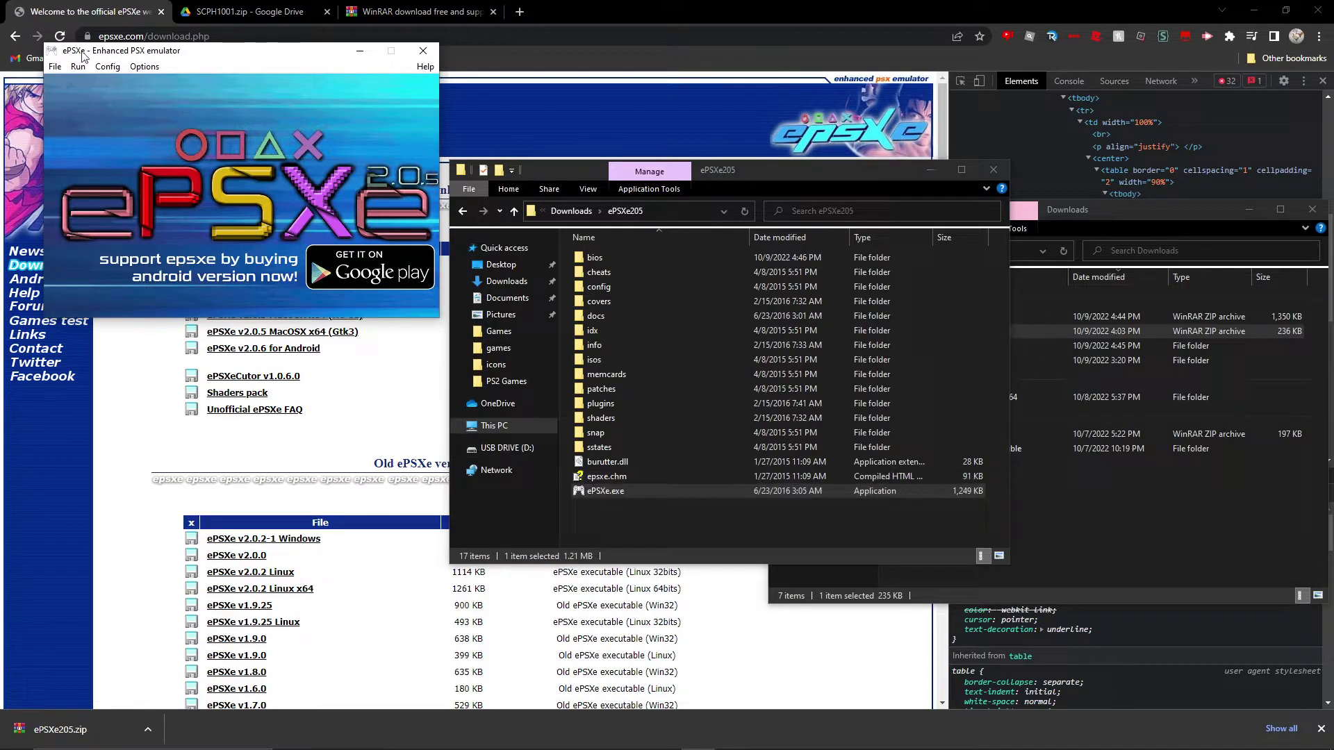
pyautogui.click(108, 67)
pyautogui.moveTo(123, 87)
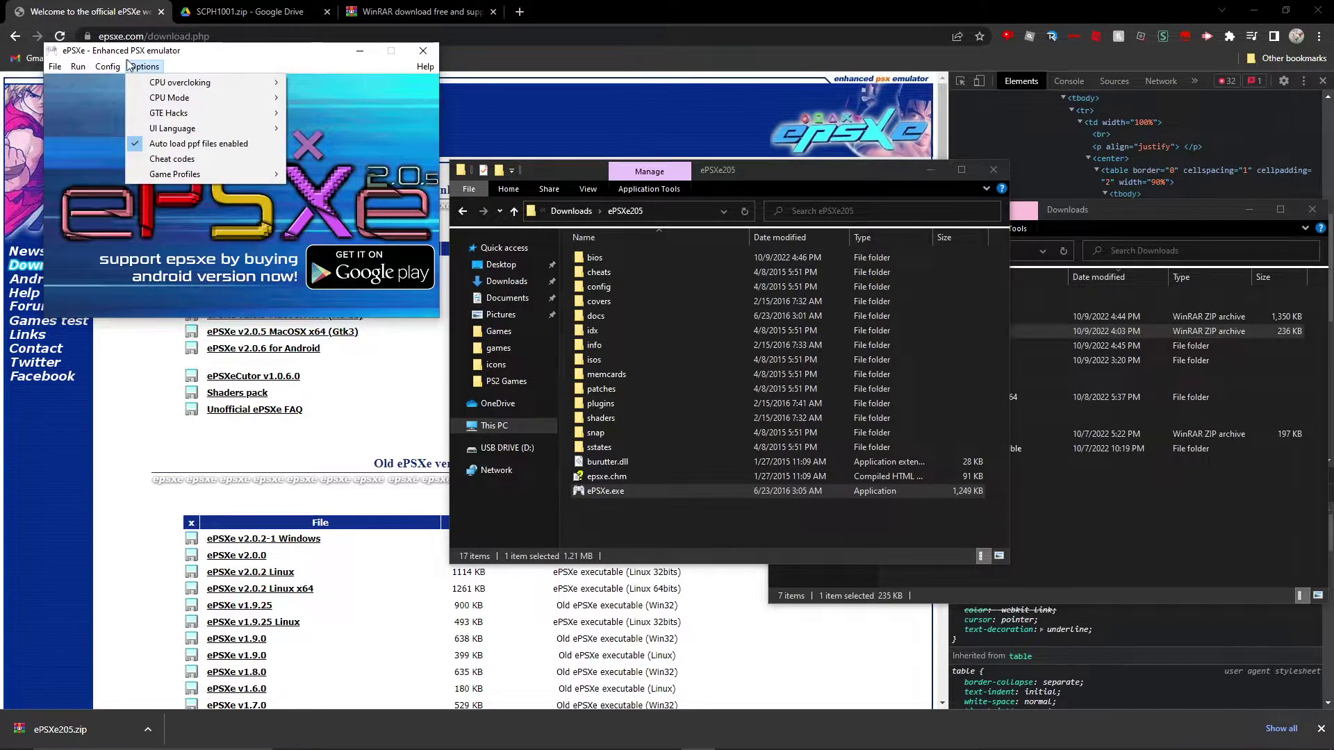
pyautogui.moveTo(142, 154)
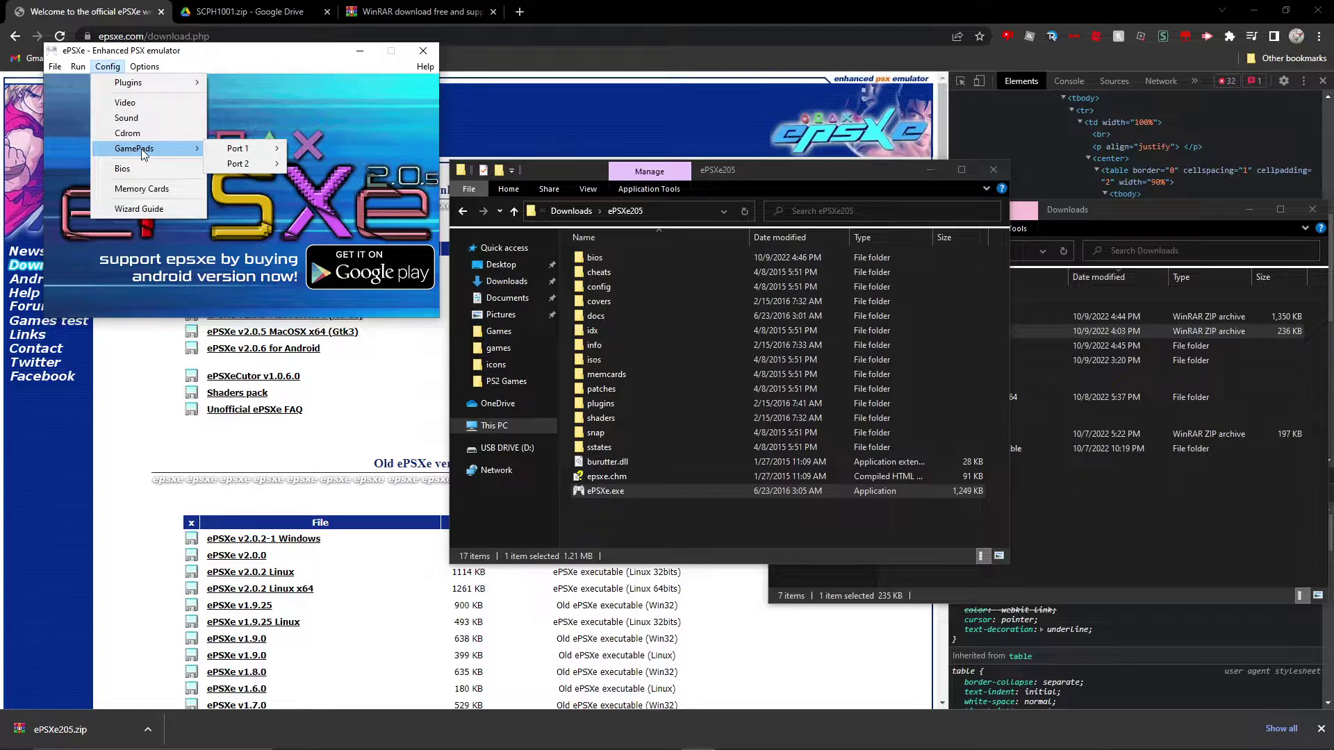
# Step: Set Port 1 Pad 1's input type to 2: XInput and confirm the gamepad configuration
pyautogui.moveTo(244, 151)
pyautogui.click(317, 149)
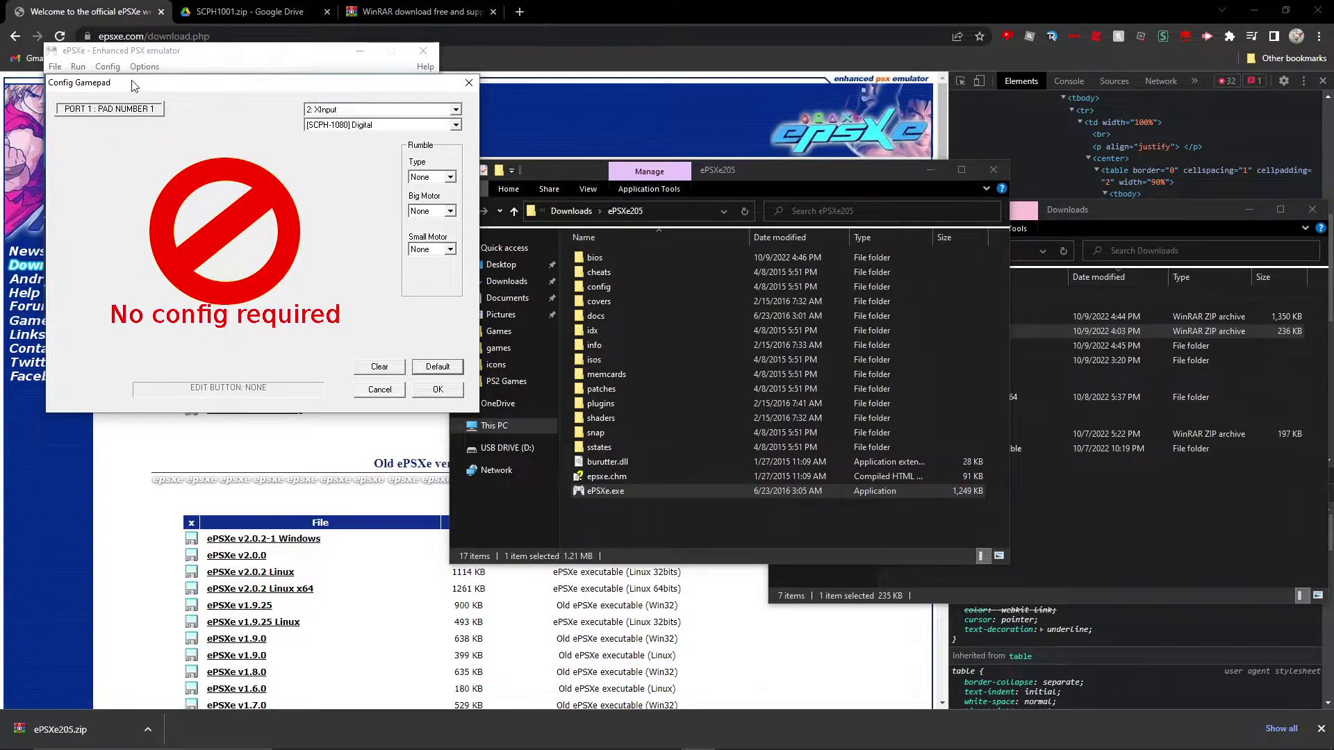
pyautogui.click(318, 111)
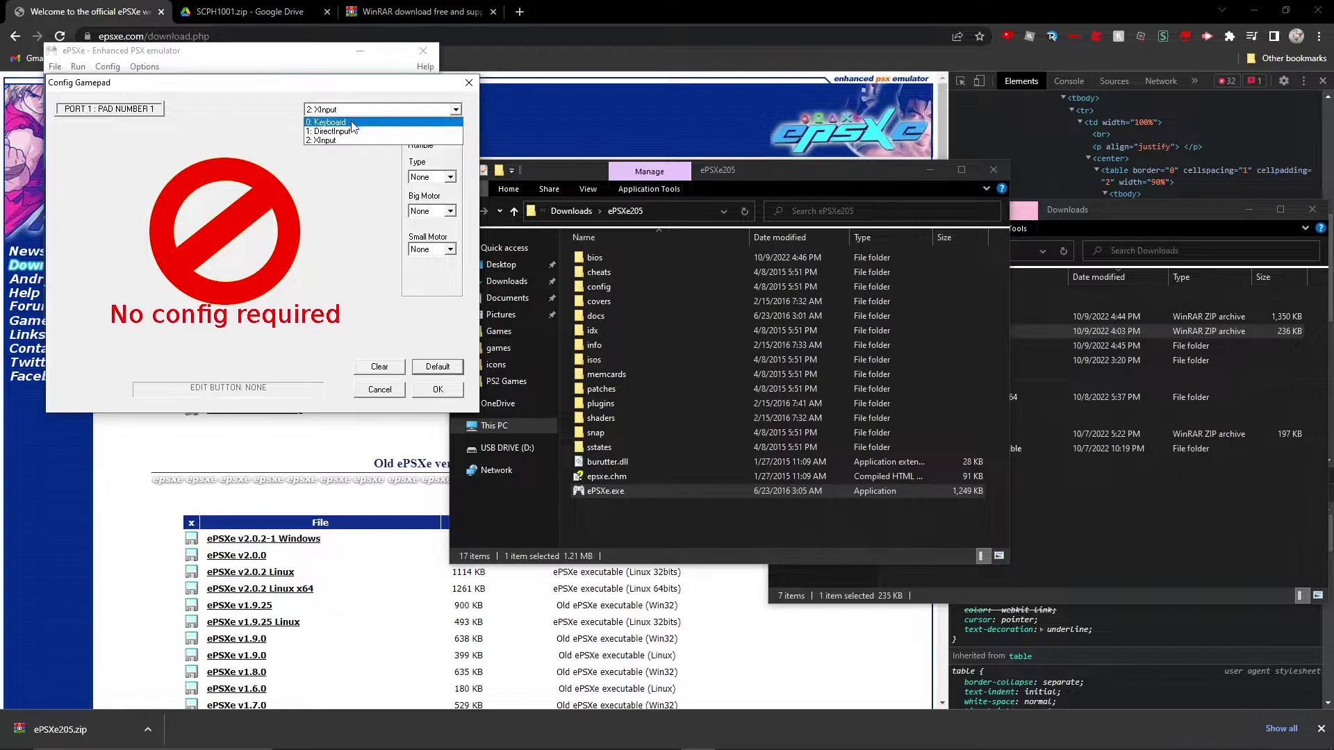
pyautogui.click(327, 122)
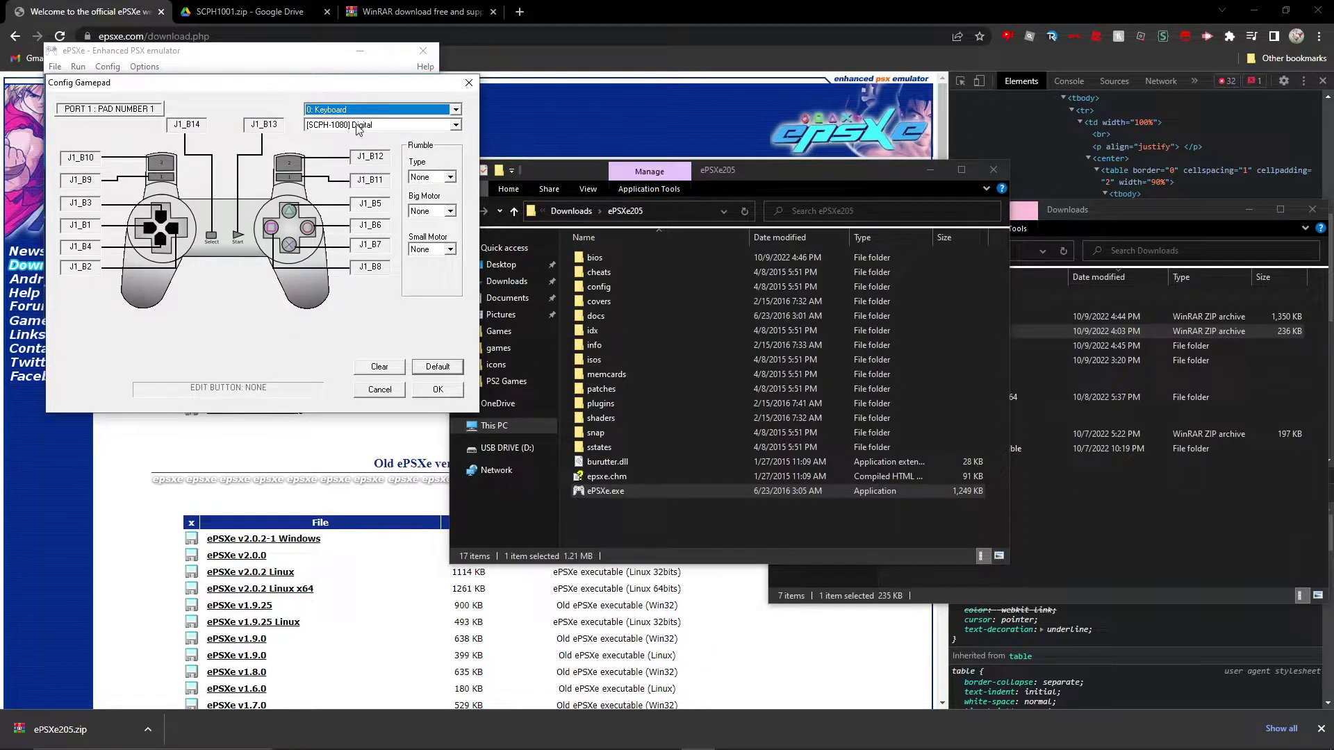
pyautogui.click(348, 110)
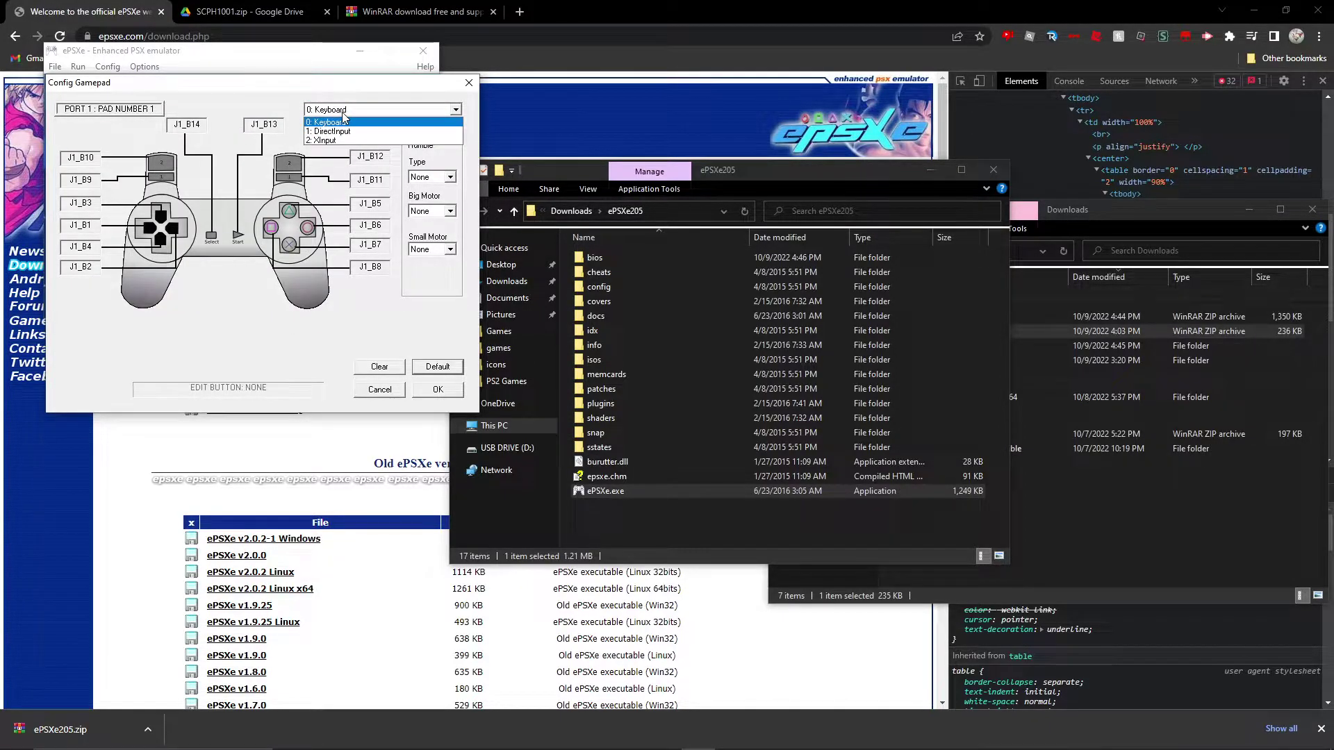
pyautogui.click(321, 140)
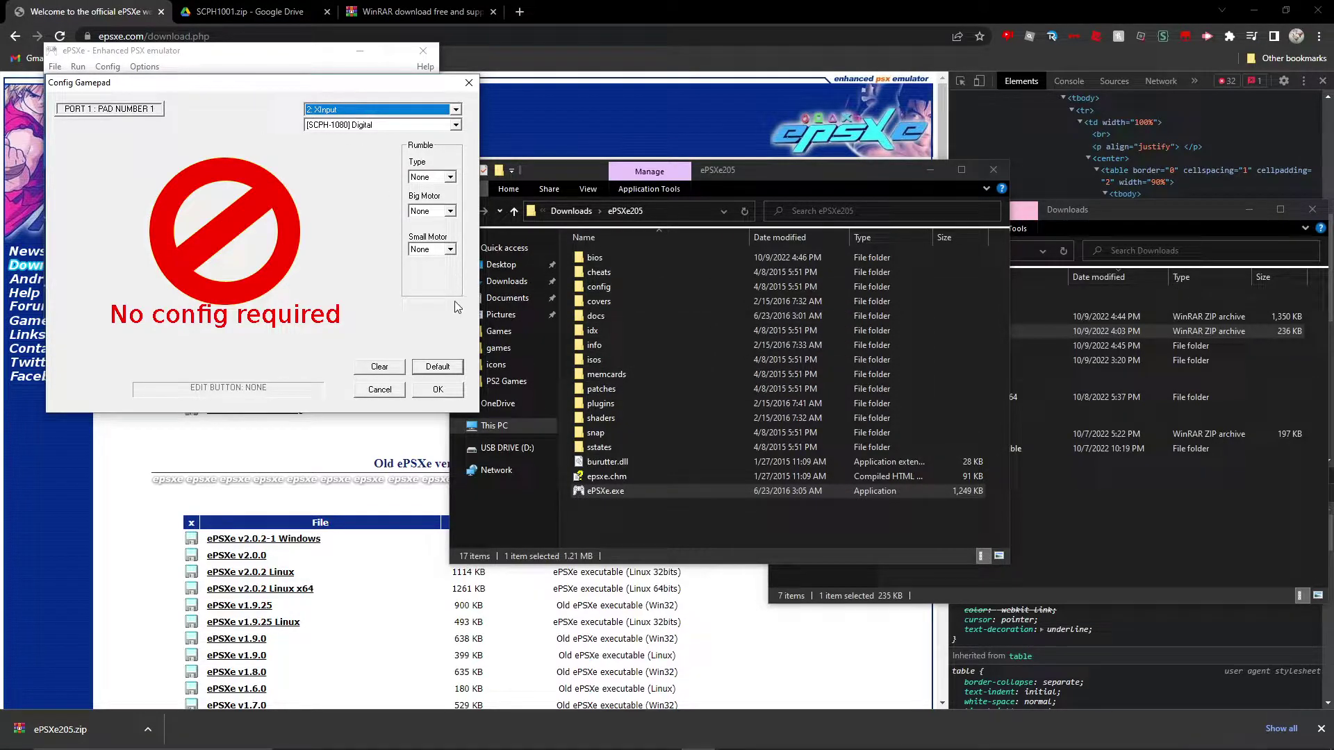
pyautogui.click(439, 389)
pyautogui.click(107, 66)
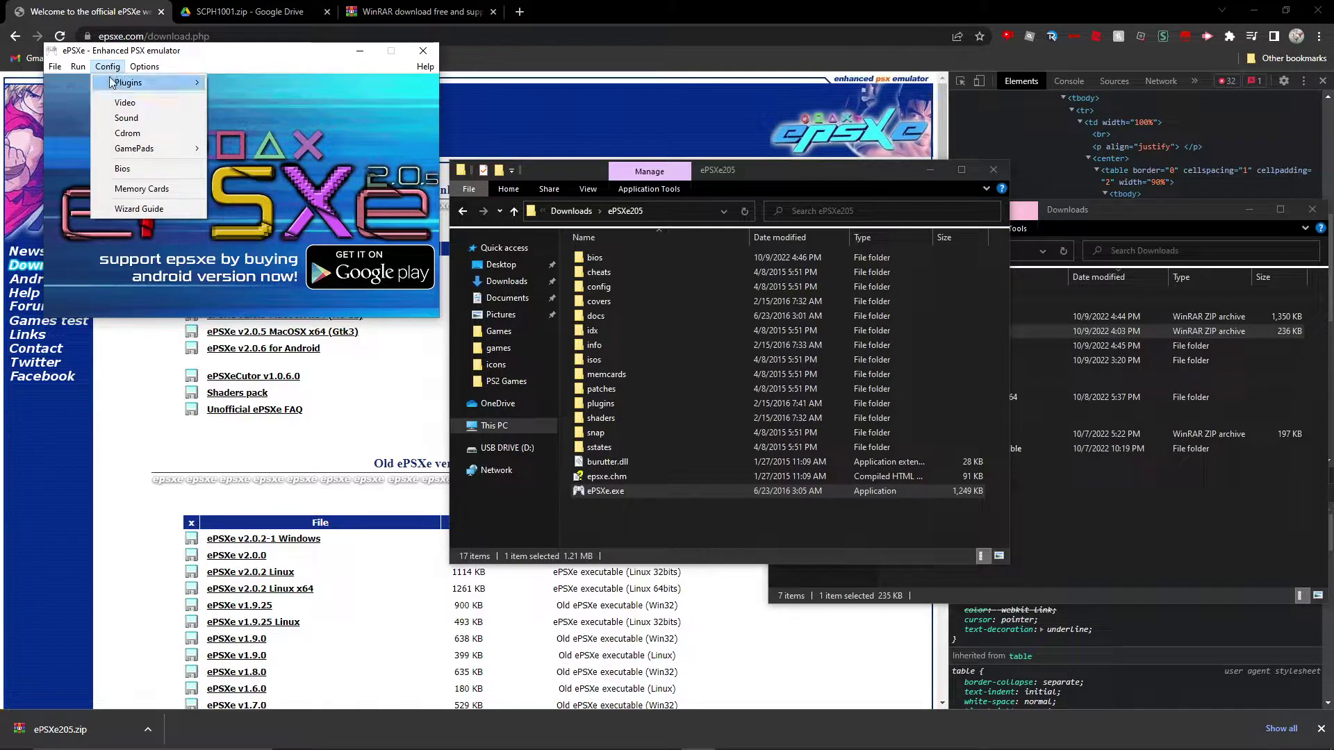
# Step: Open the video plugin settings and keep the 1920 x 1080 fullscreen desktop resolution
pyautogui.click(152, 106)
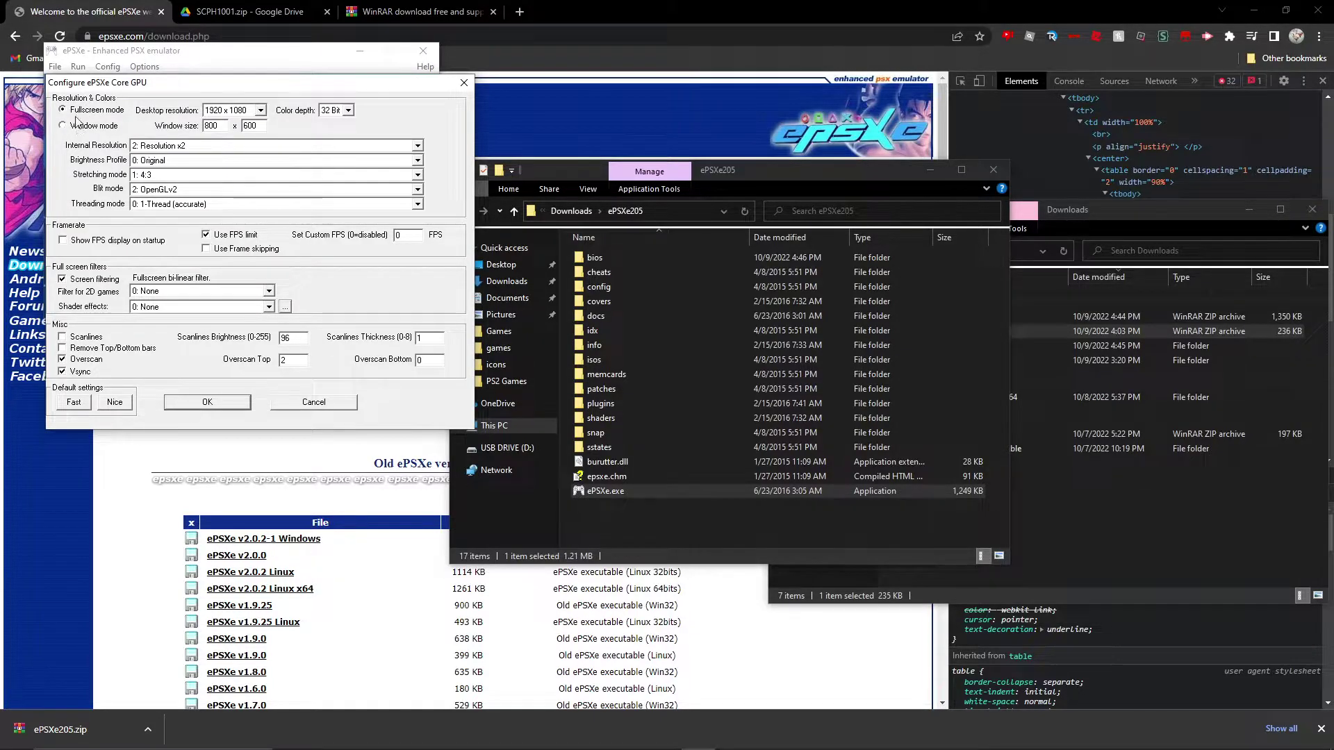
pyautogui.click(234, 109)
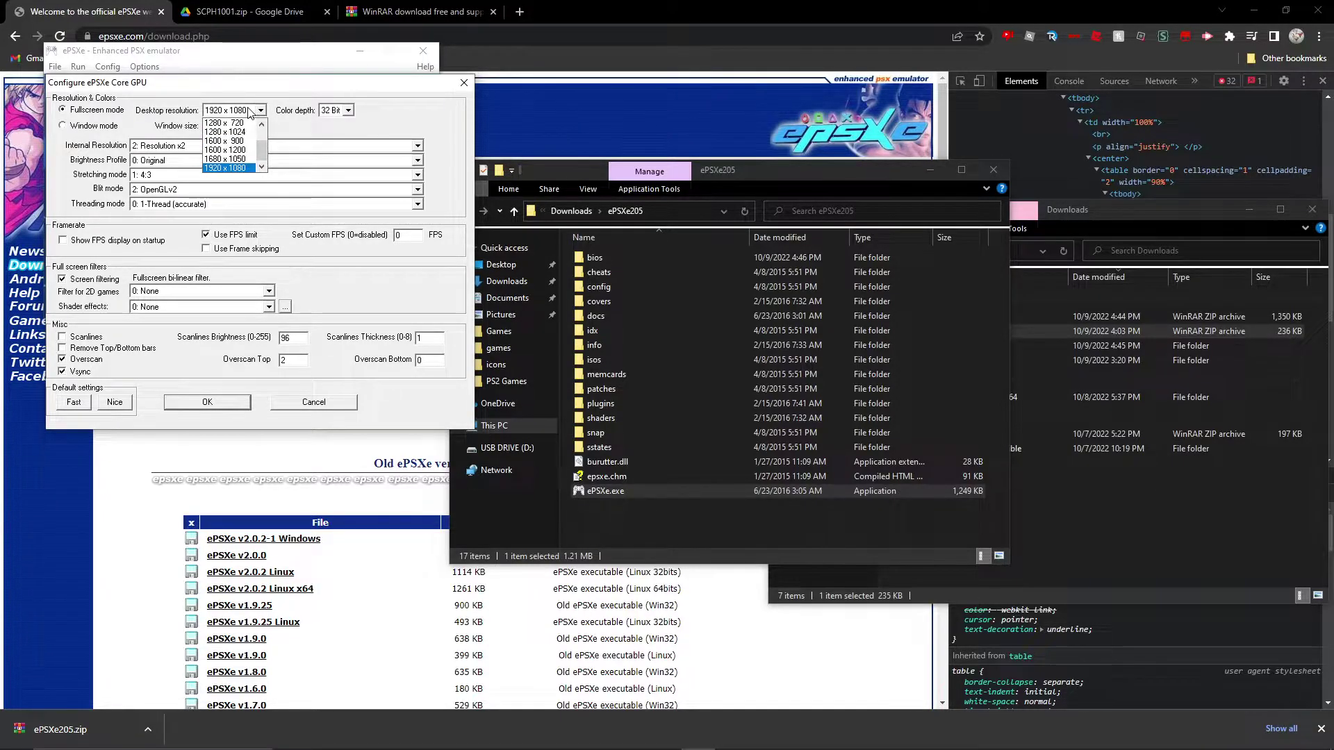
pyautogui.click(244, 168)
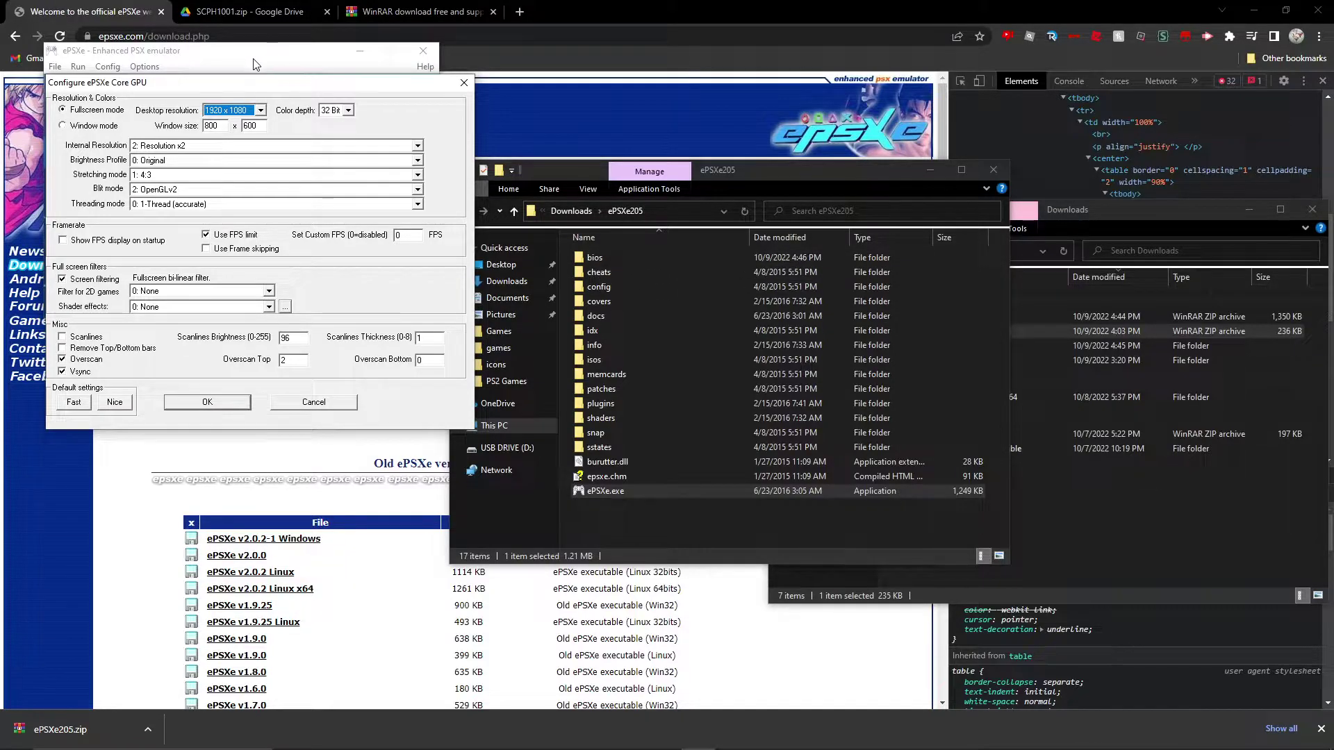
pyautogui.click(224, 128)
# Step: Set internal resolution to 2: Resolution x2 and keep brightness profile 0: Original
pyautogui.click(189, 146)
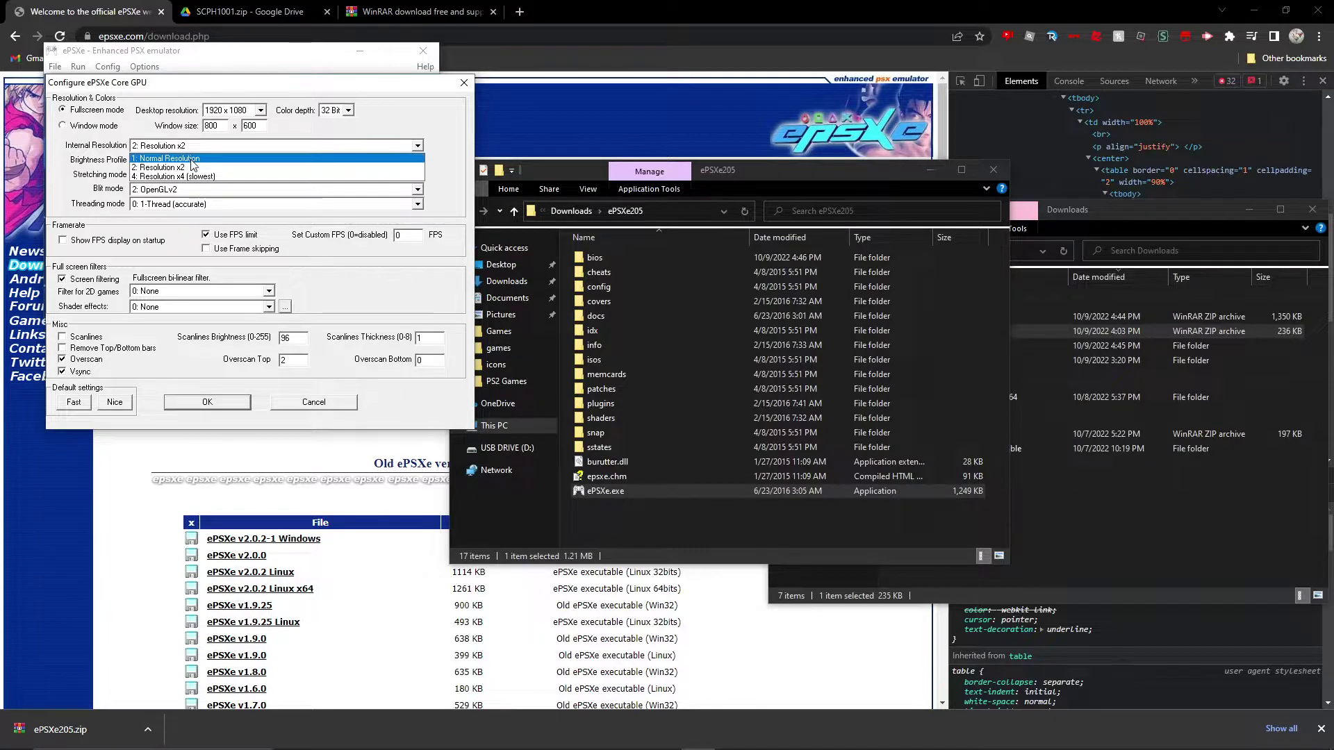
pyautogui.click(182, 158)
pyautogui.click(200, 148)
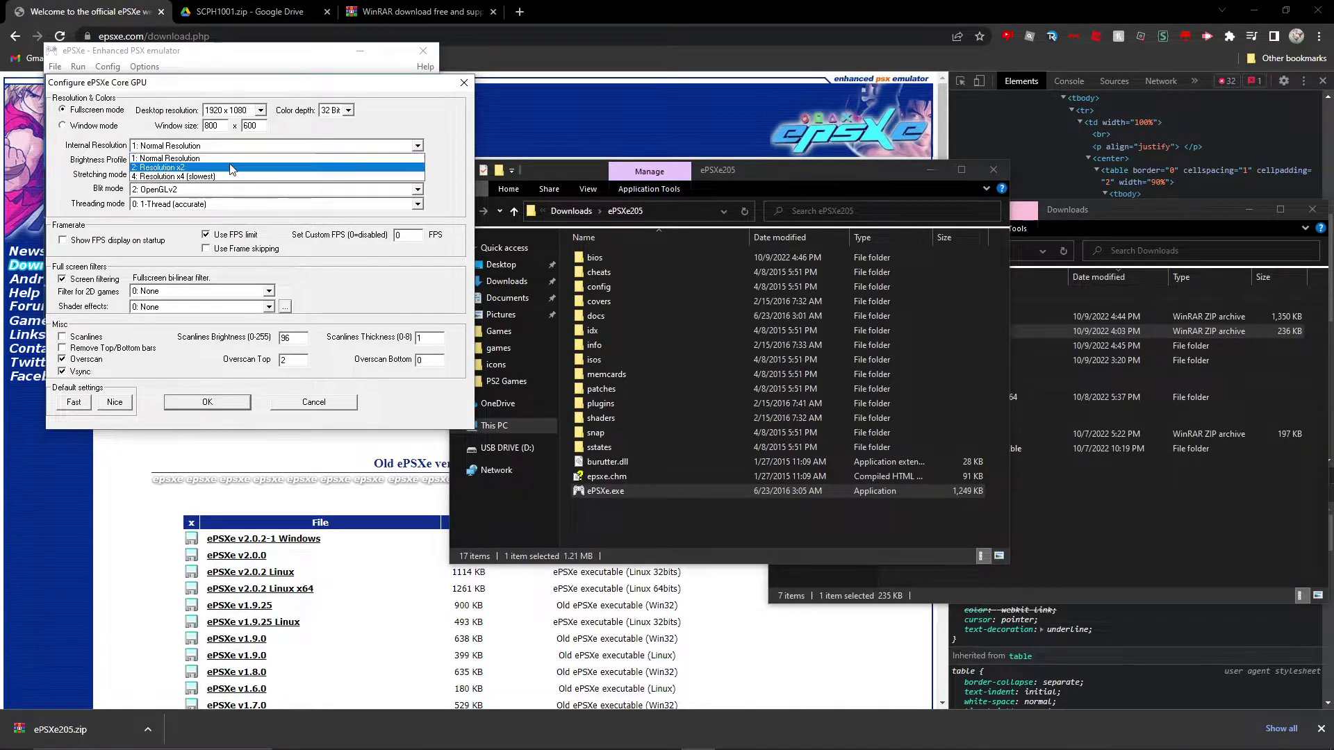
pyautogui.click(232, 168)
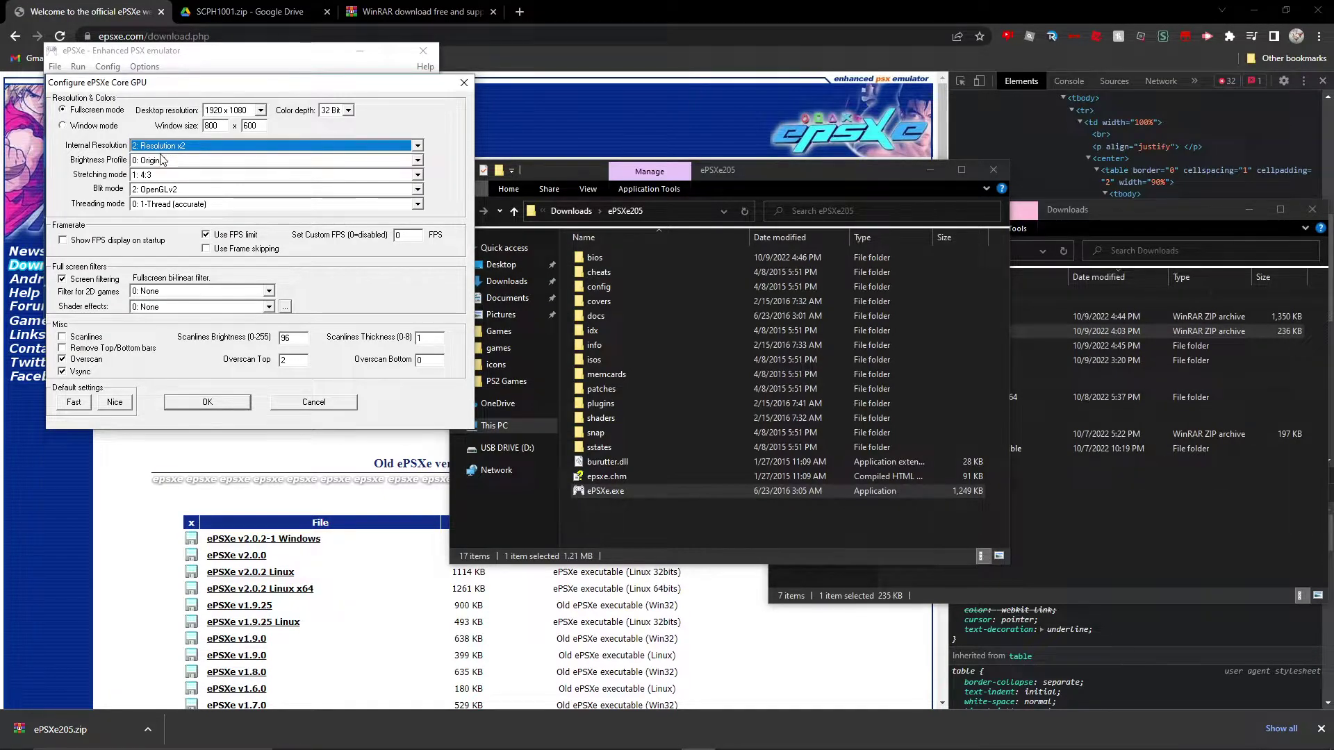
pyautogui.click(155, 161)
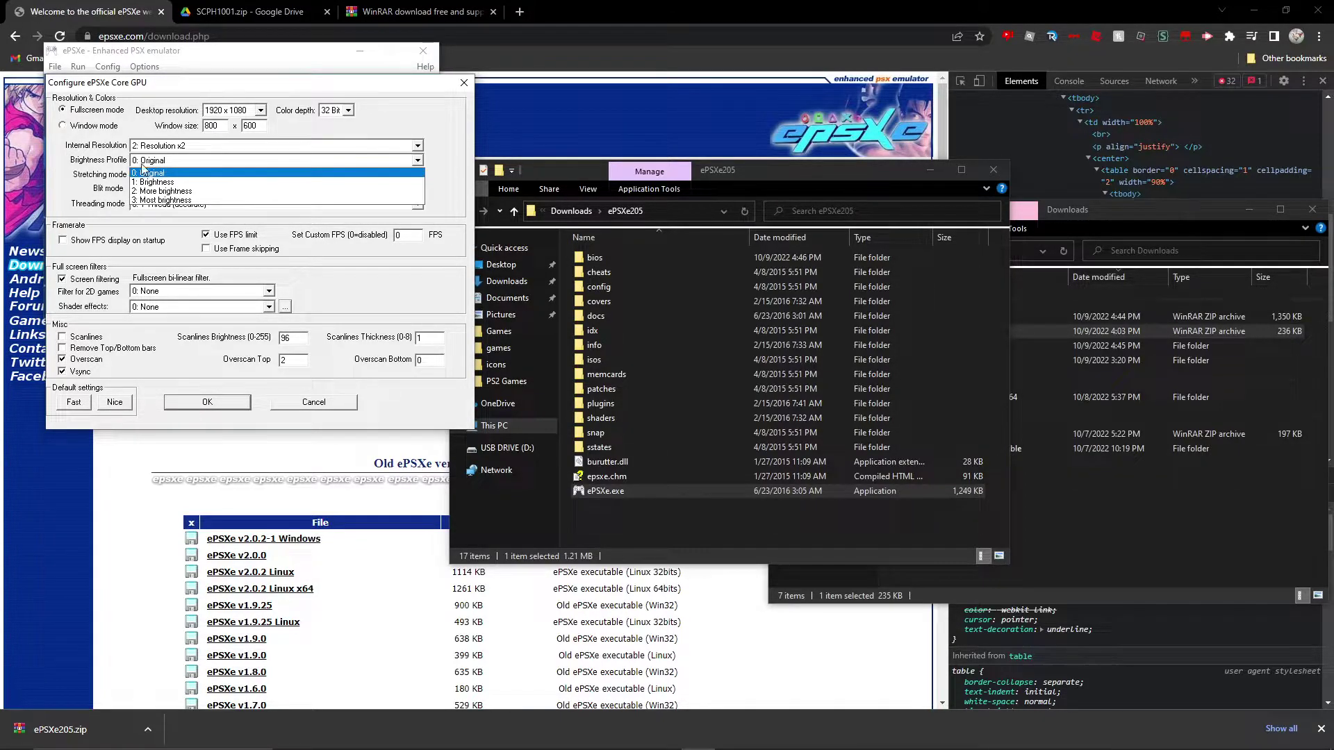
pyautogui.click(171, 172)
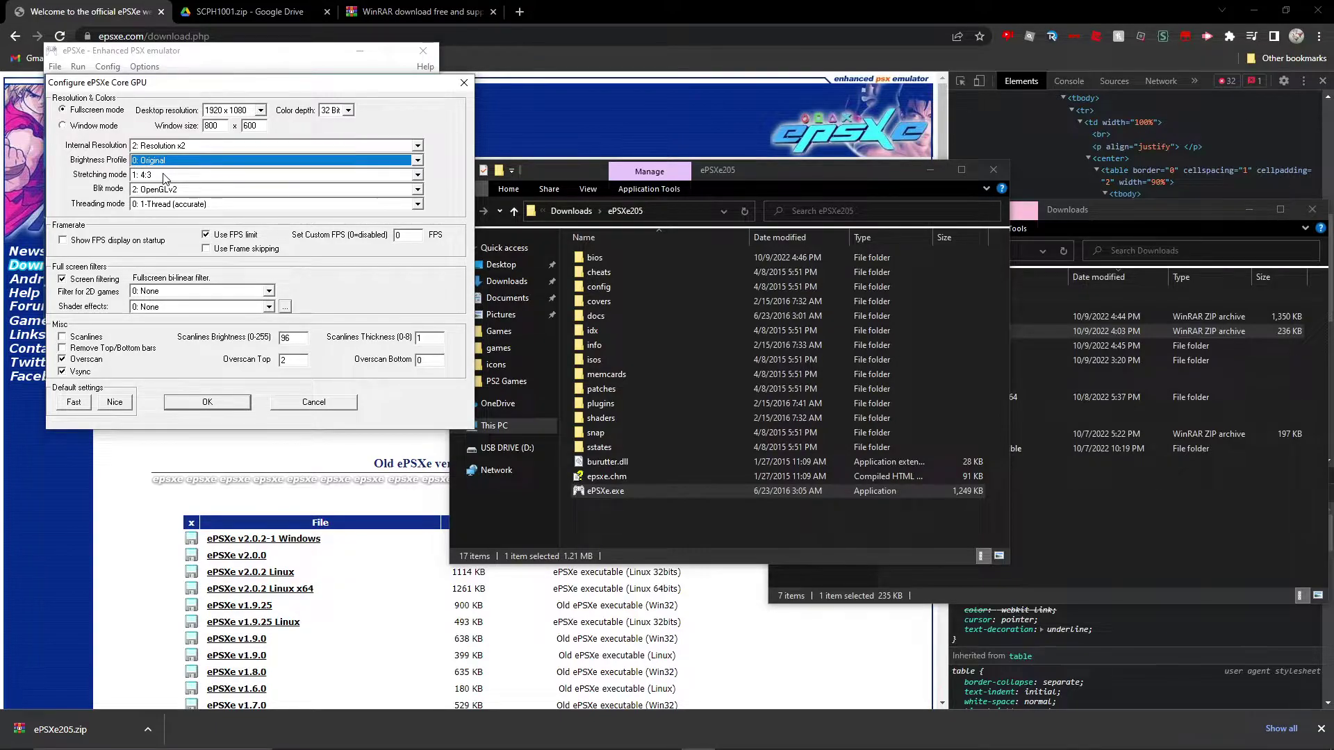
pyautogui.click(165, 177)
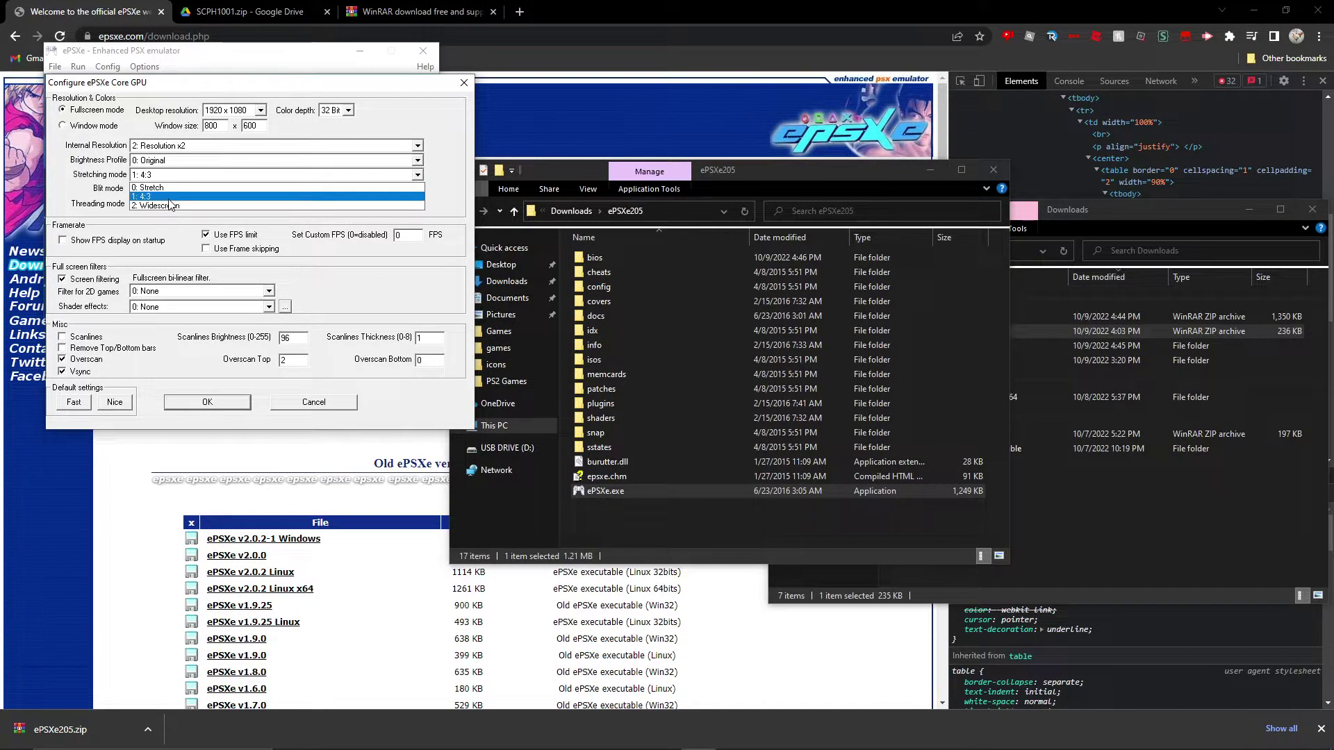
# Step: Keep stretching 1: 4:3, blit 2: OpenGLv2, threading 0: 1-Thread, 32 Bit colour, and save
pyautogui.click(160, 175)
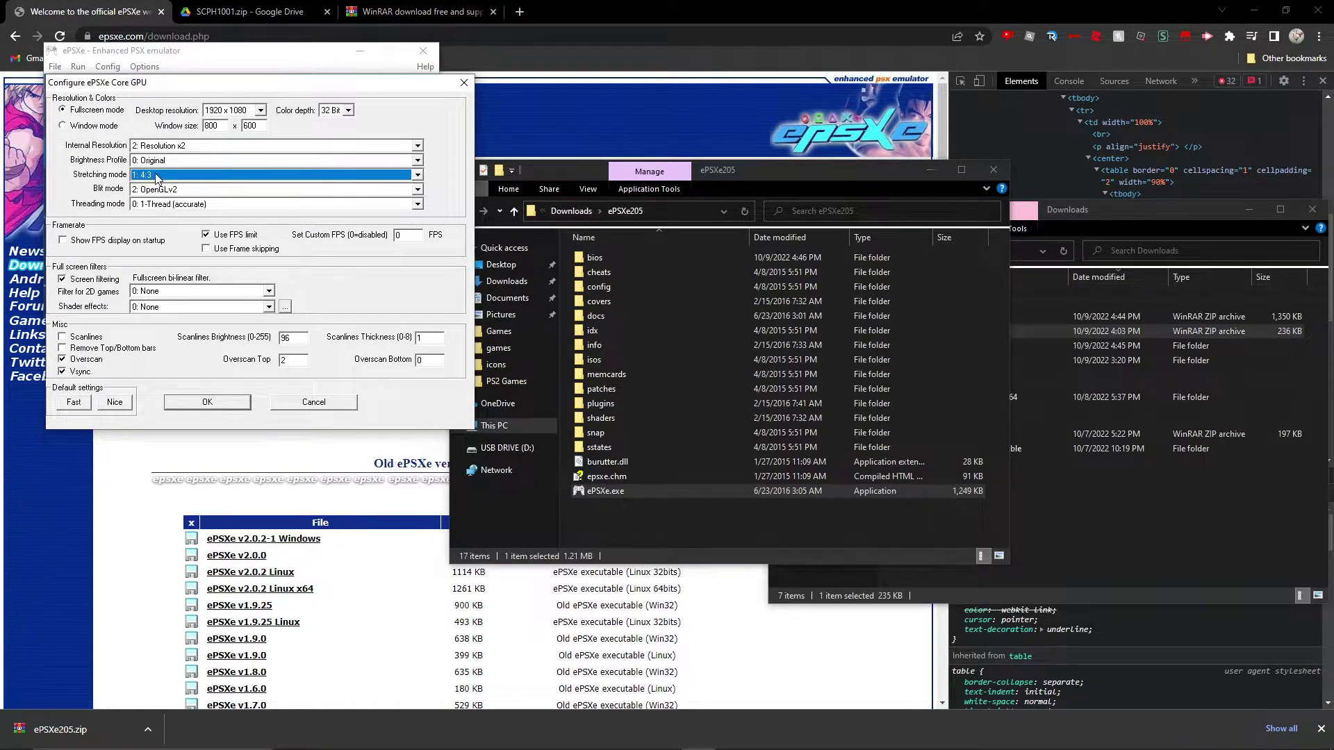
pyautogui.click(178, 191)
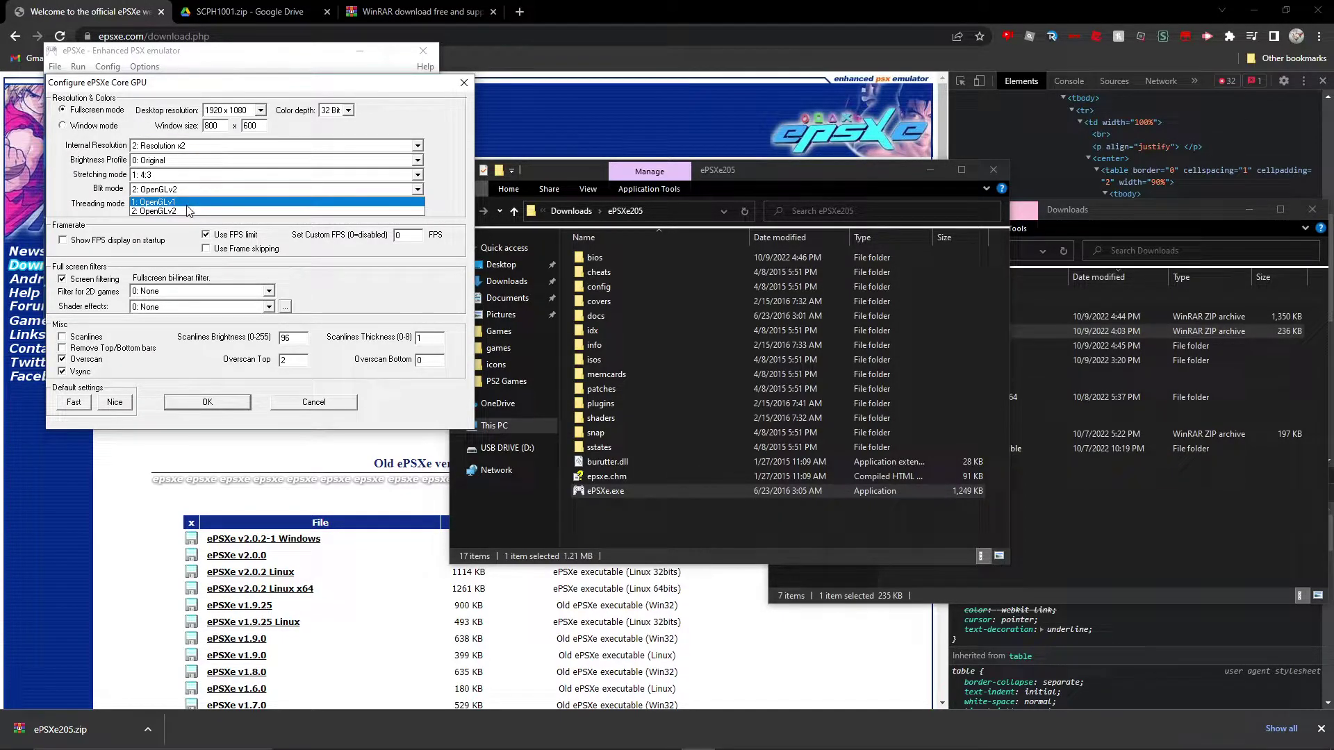
pyautogui.click(191, 189)
pyautogui.click(225, 203)
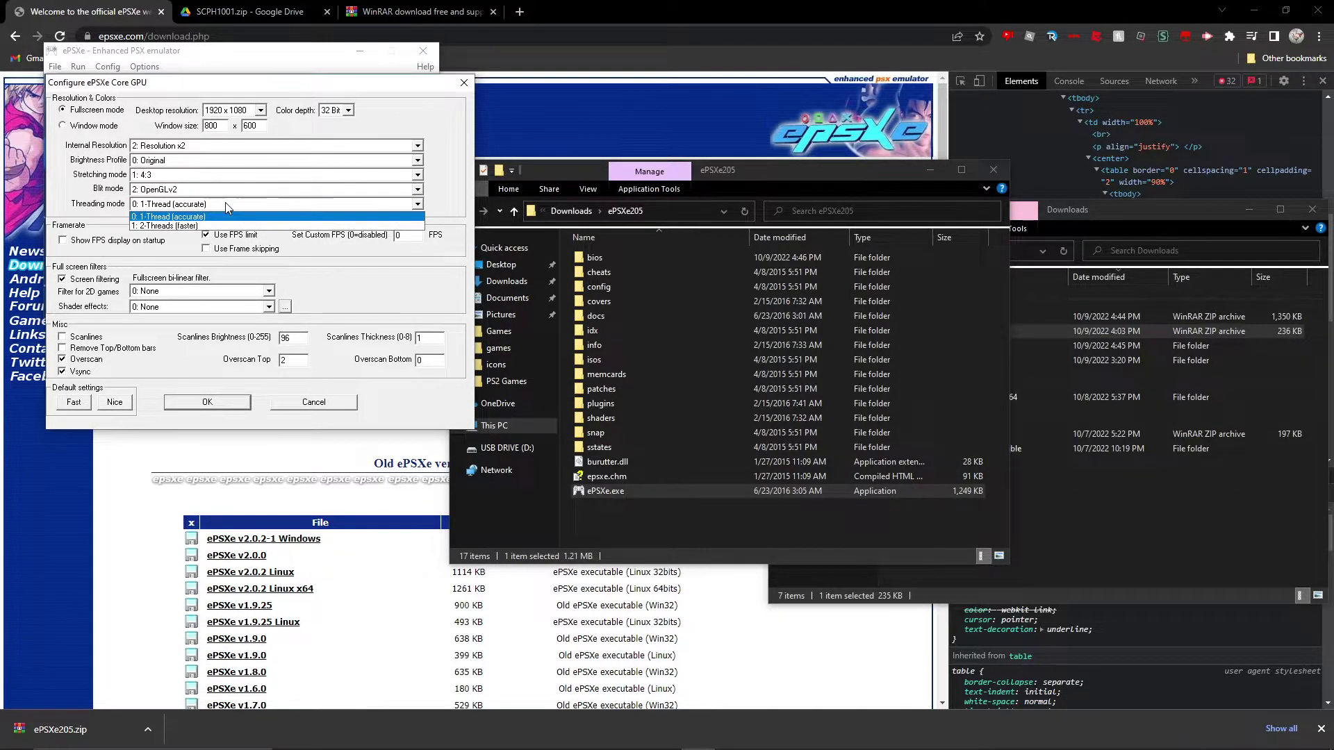
pyautogui.click(225, 202)
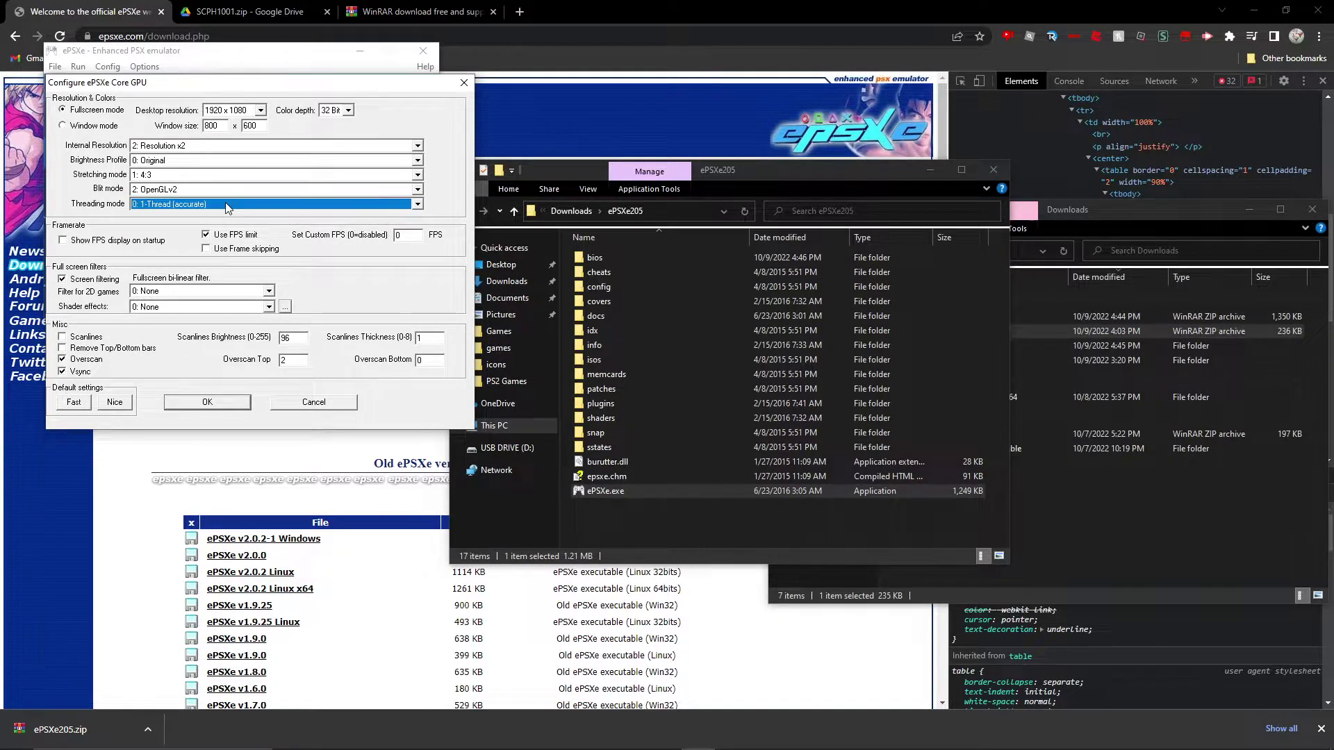
pyautogui.click(171, 206)
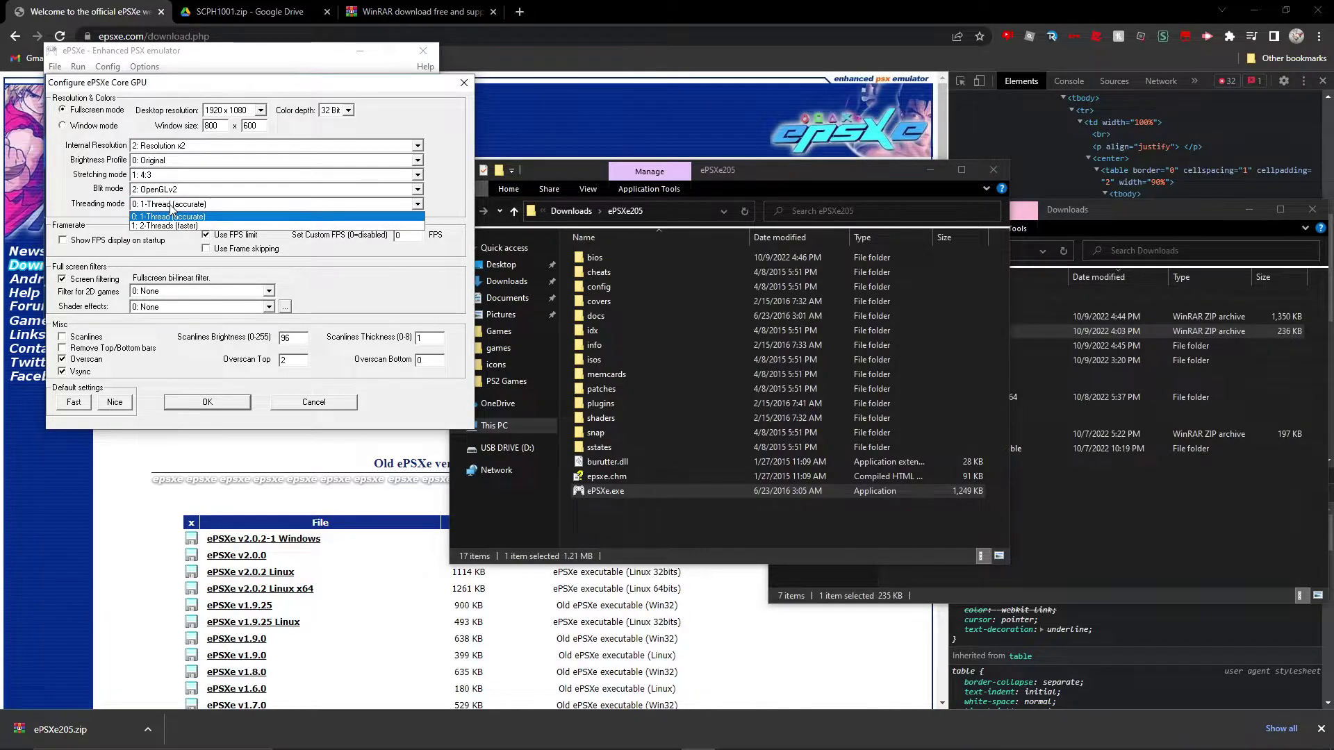
pyautogui.click(224, 204)
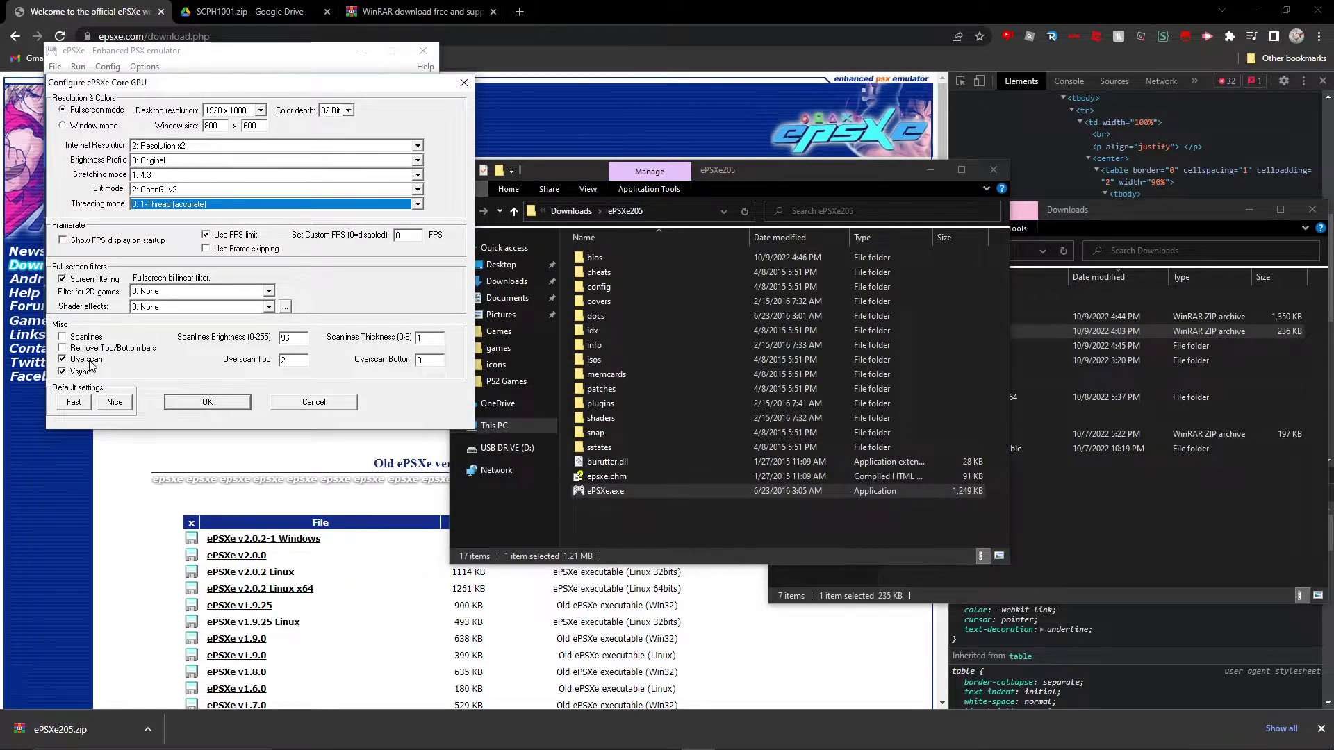
pyautogui.click(334, 112)
pyautogui.click(332, 132)
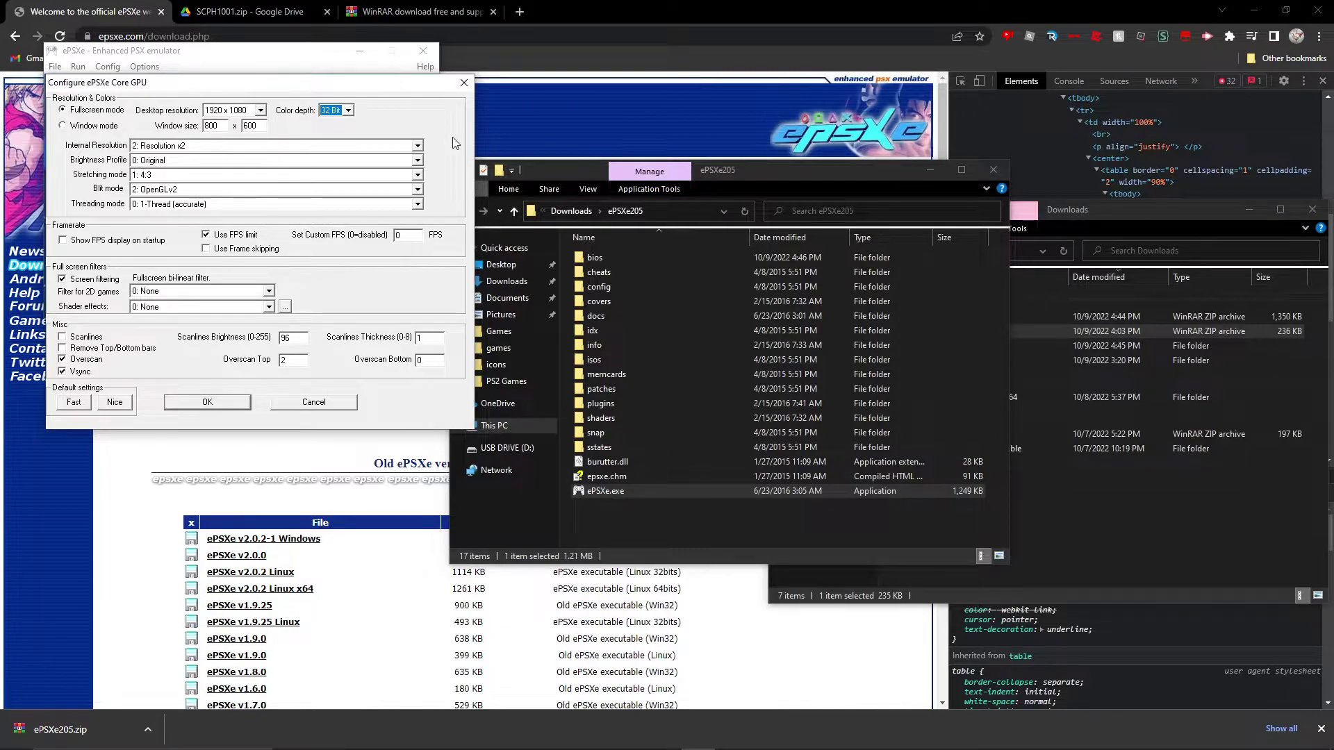
pyautogui.click(223, 403)
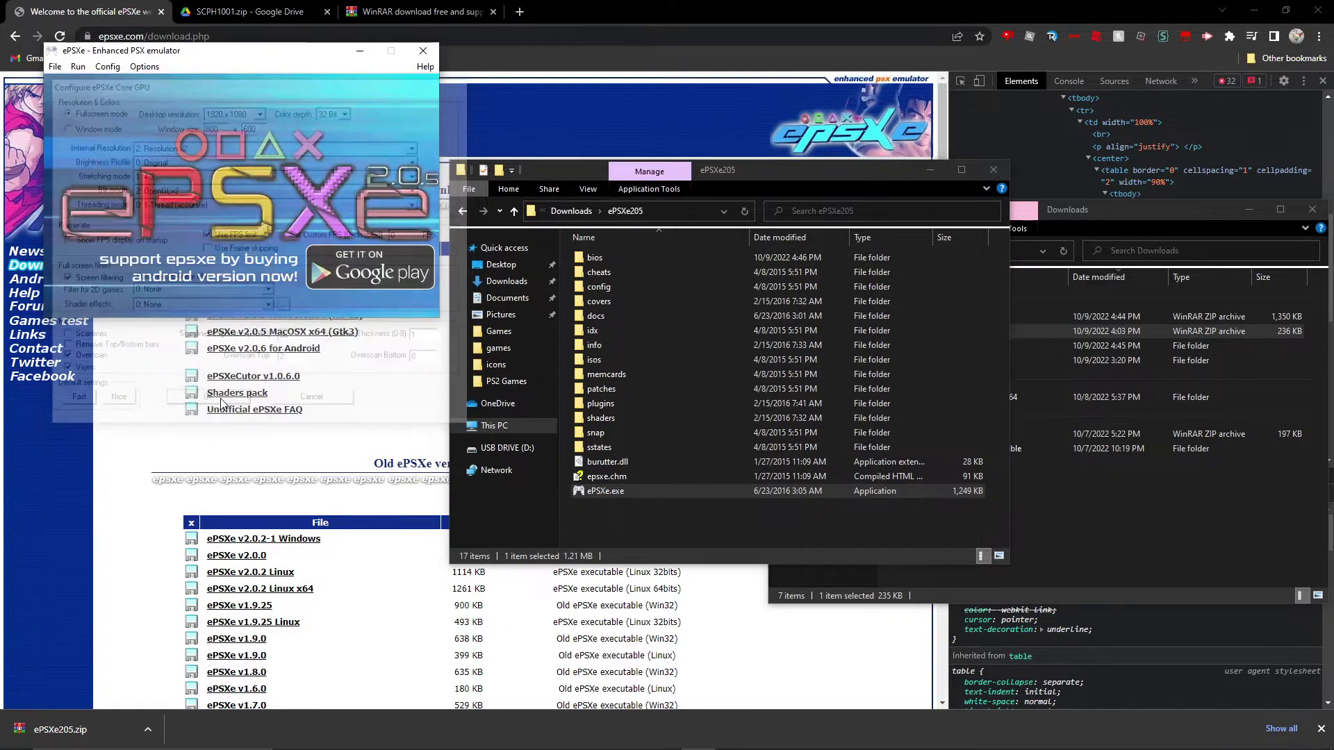
# Step: Choose SCPH1001.BIN from Downloads > ePSXe205 > bios as the BIOS file
pyautogui.click(111, 67)
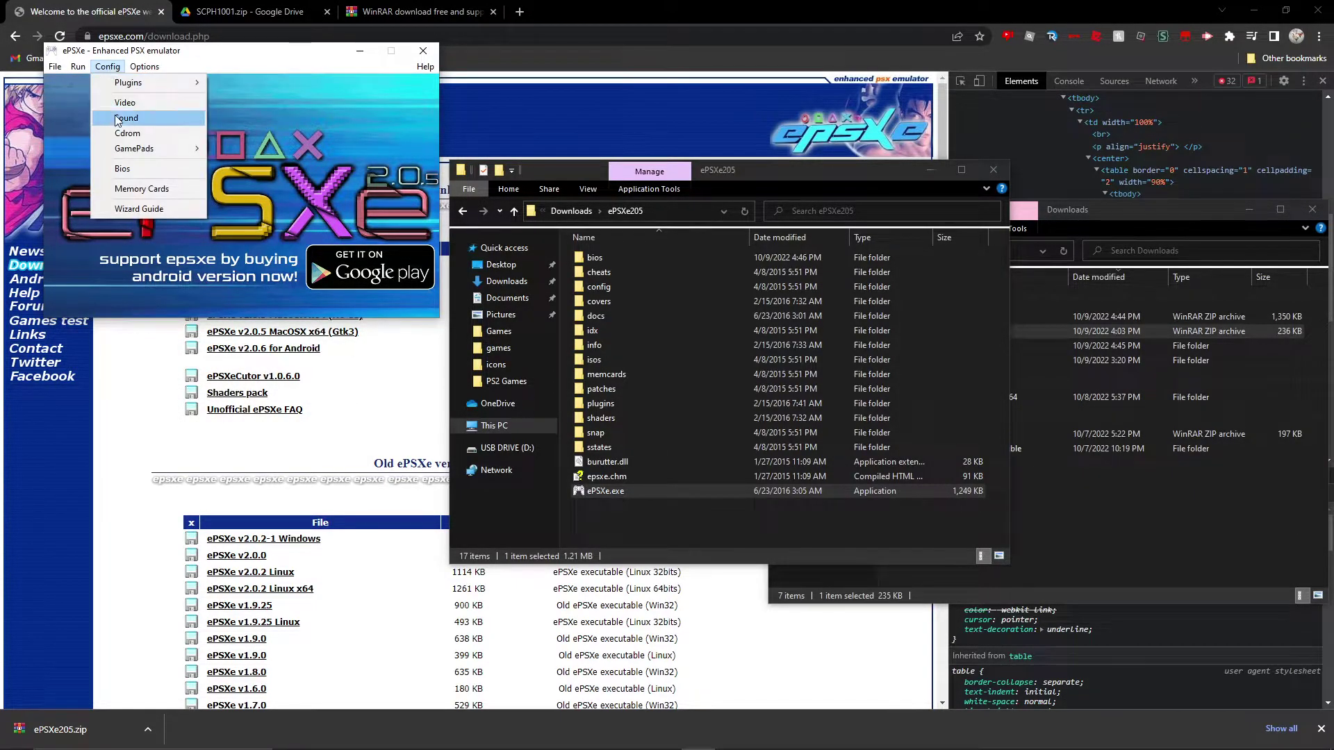
pyautogui.click(146, 169)
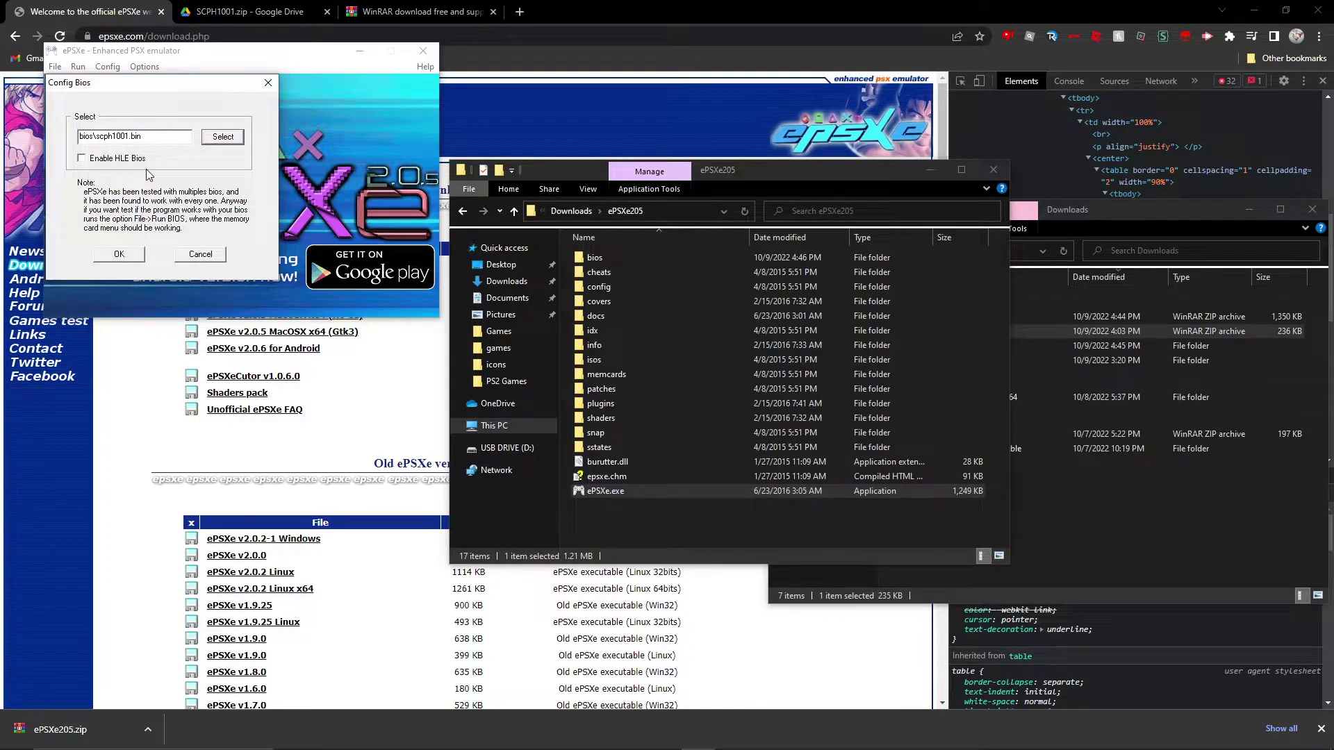
pyautogui.click(219, 137)
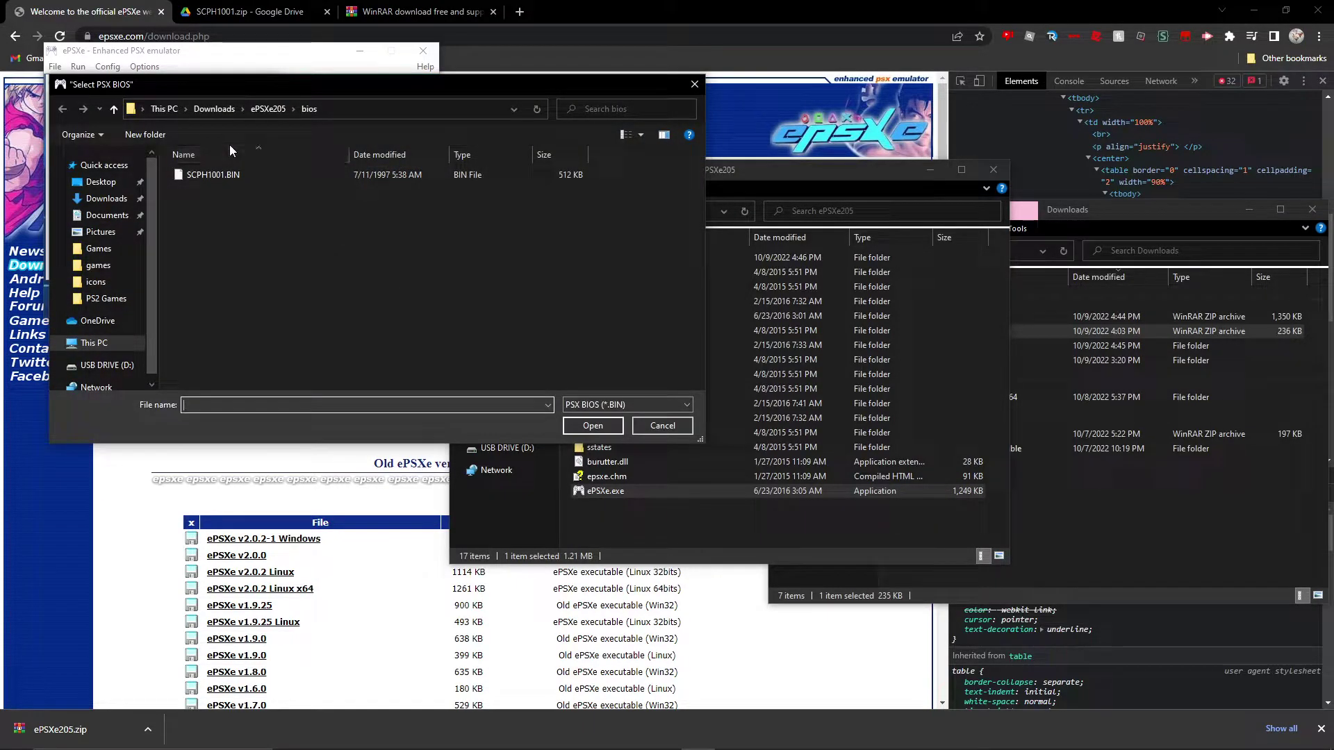
pyautogui.click(212, 109)
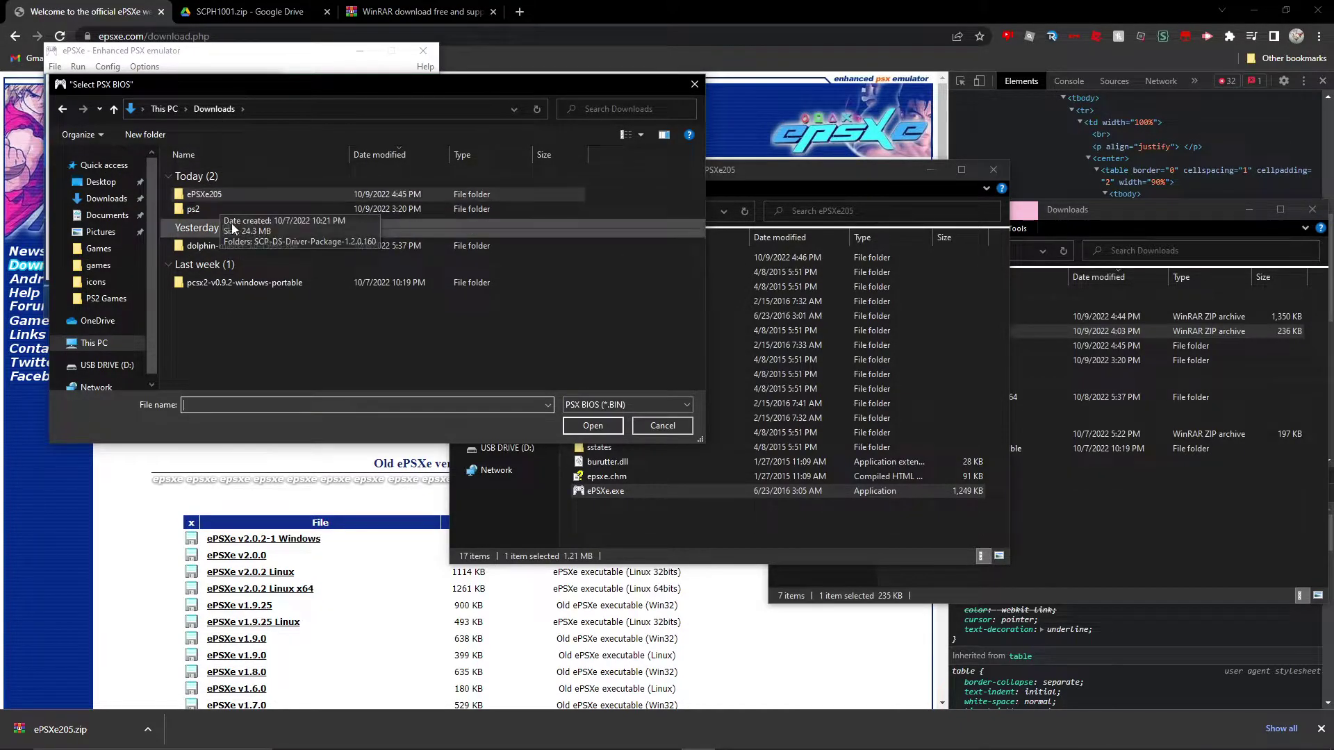
pyautogui.click(244, 199)
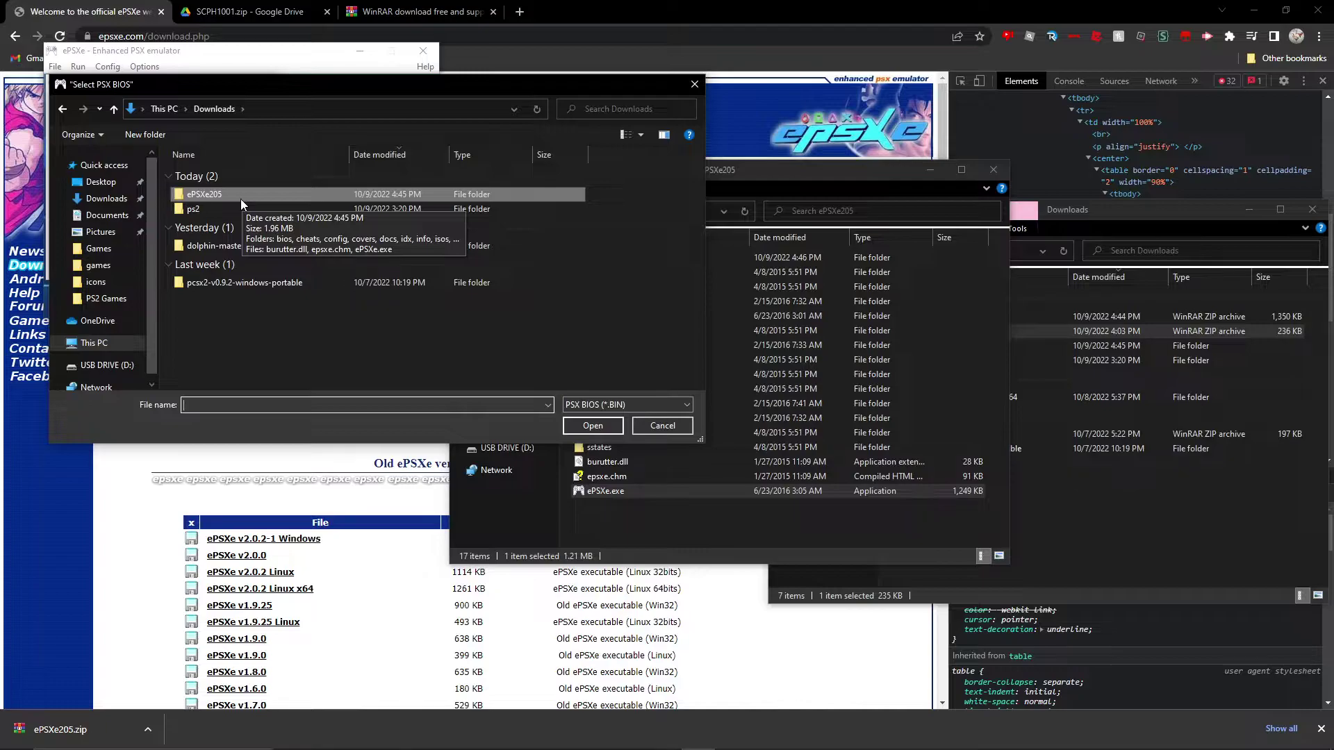
pyautogui.doubleClick(241, 197)
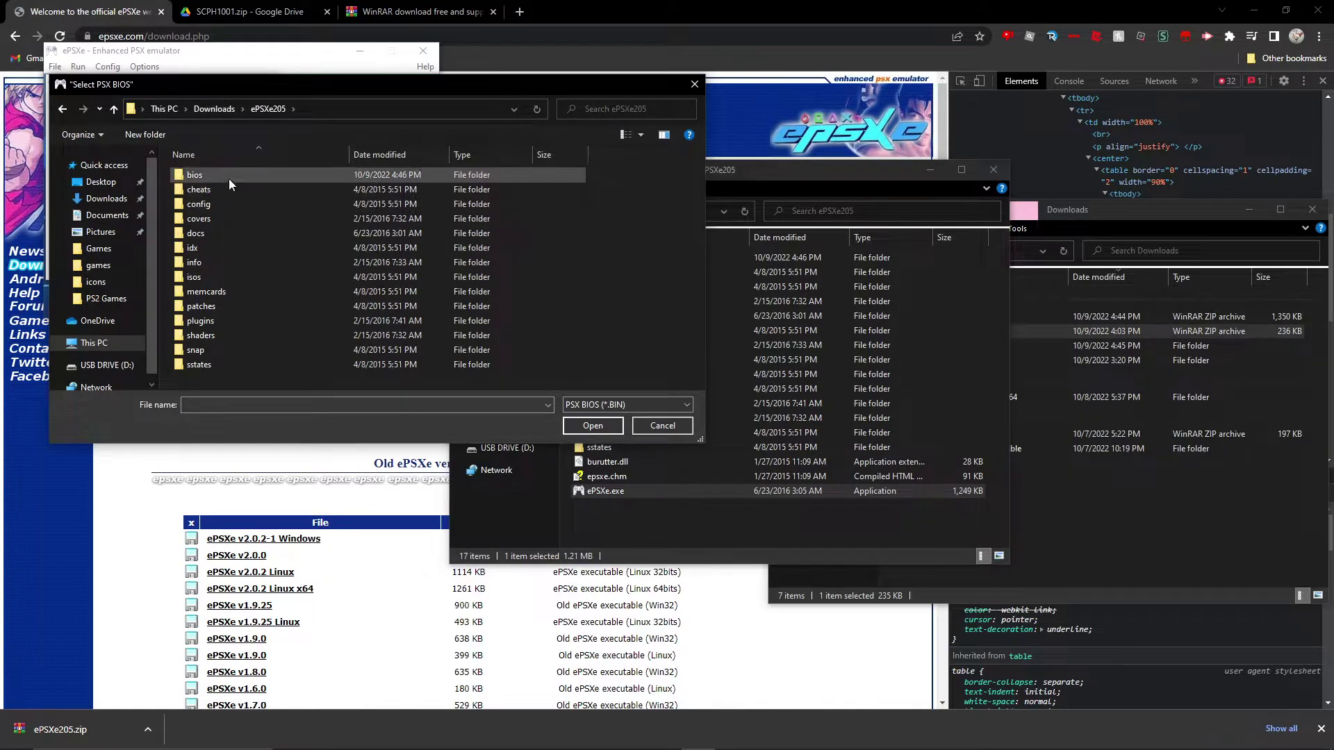
pyautogui.doubleClick(230, 178)
pyautogui.click(241, 178)
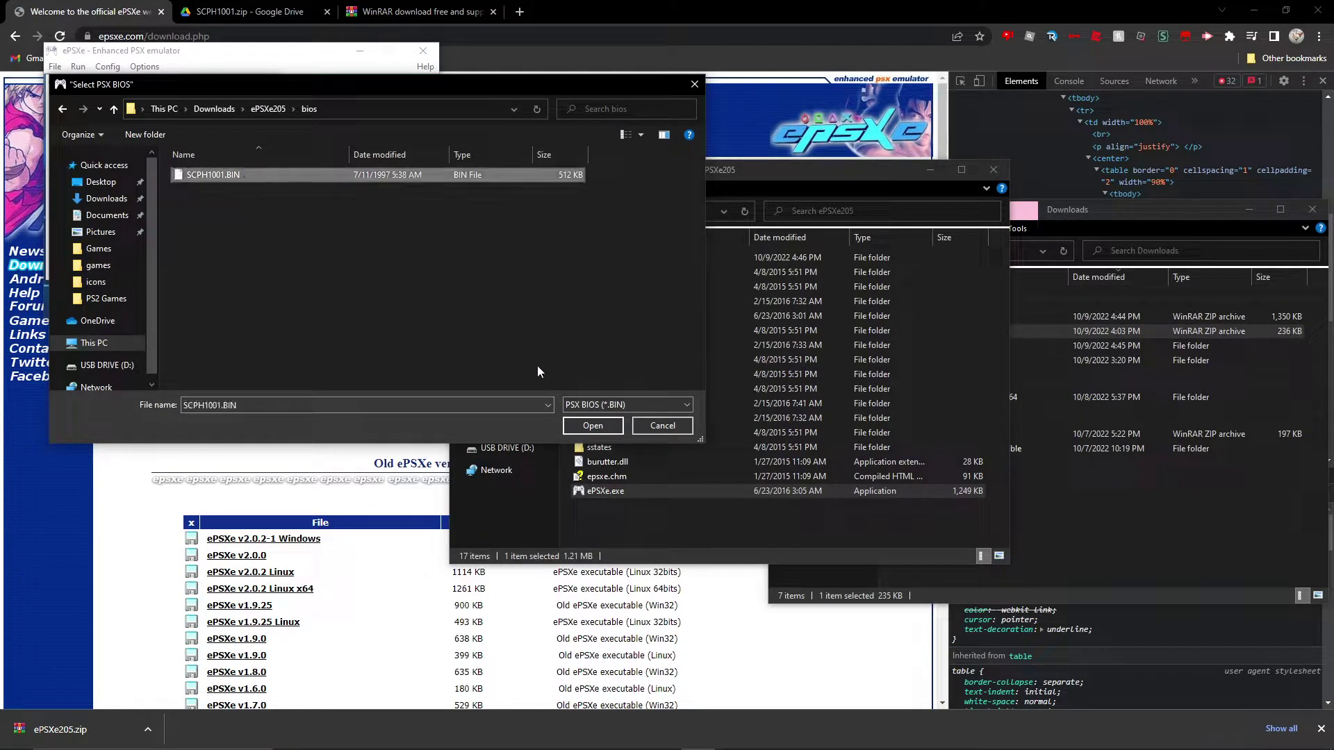
pyautogui.click(598, 427)
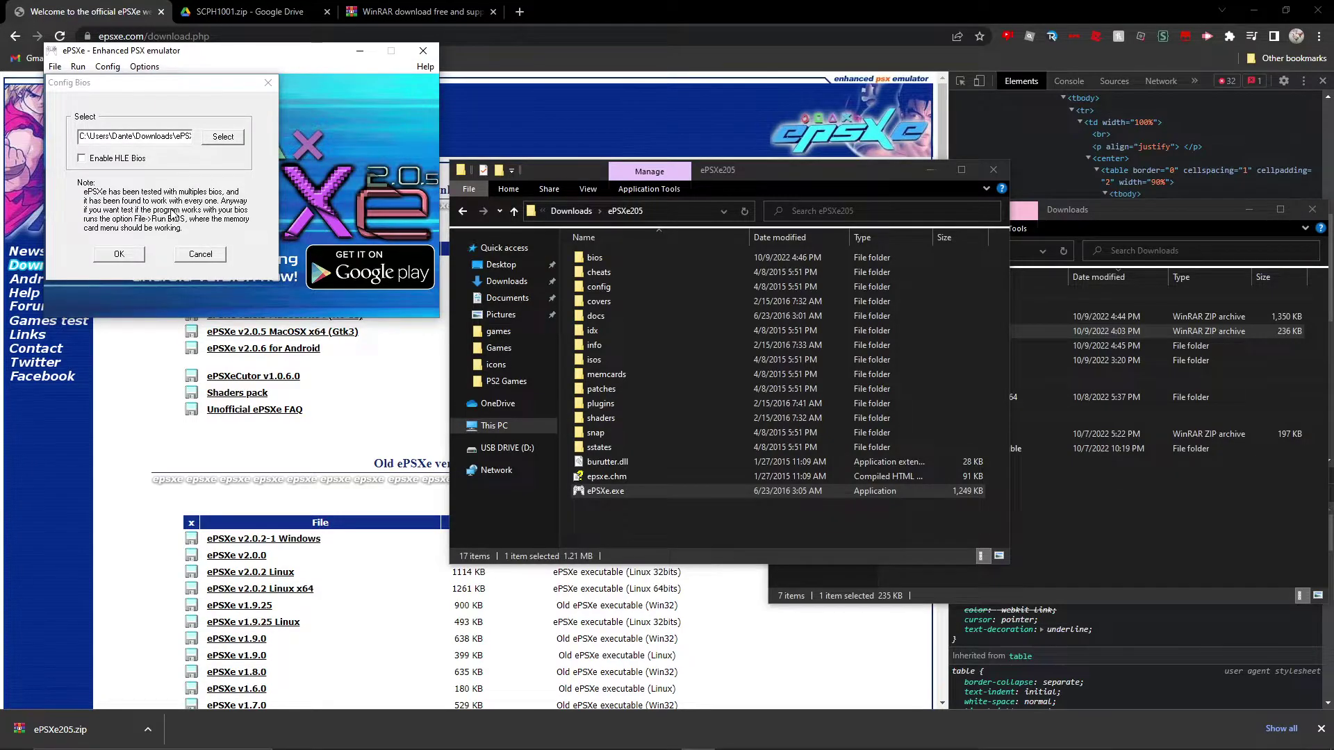